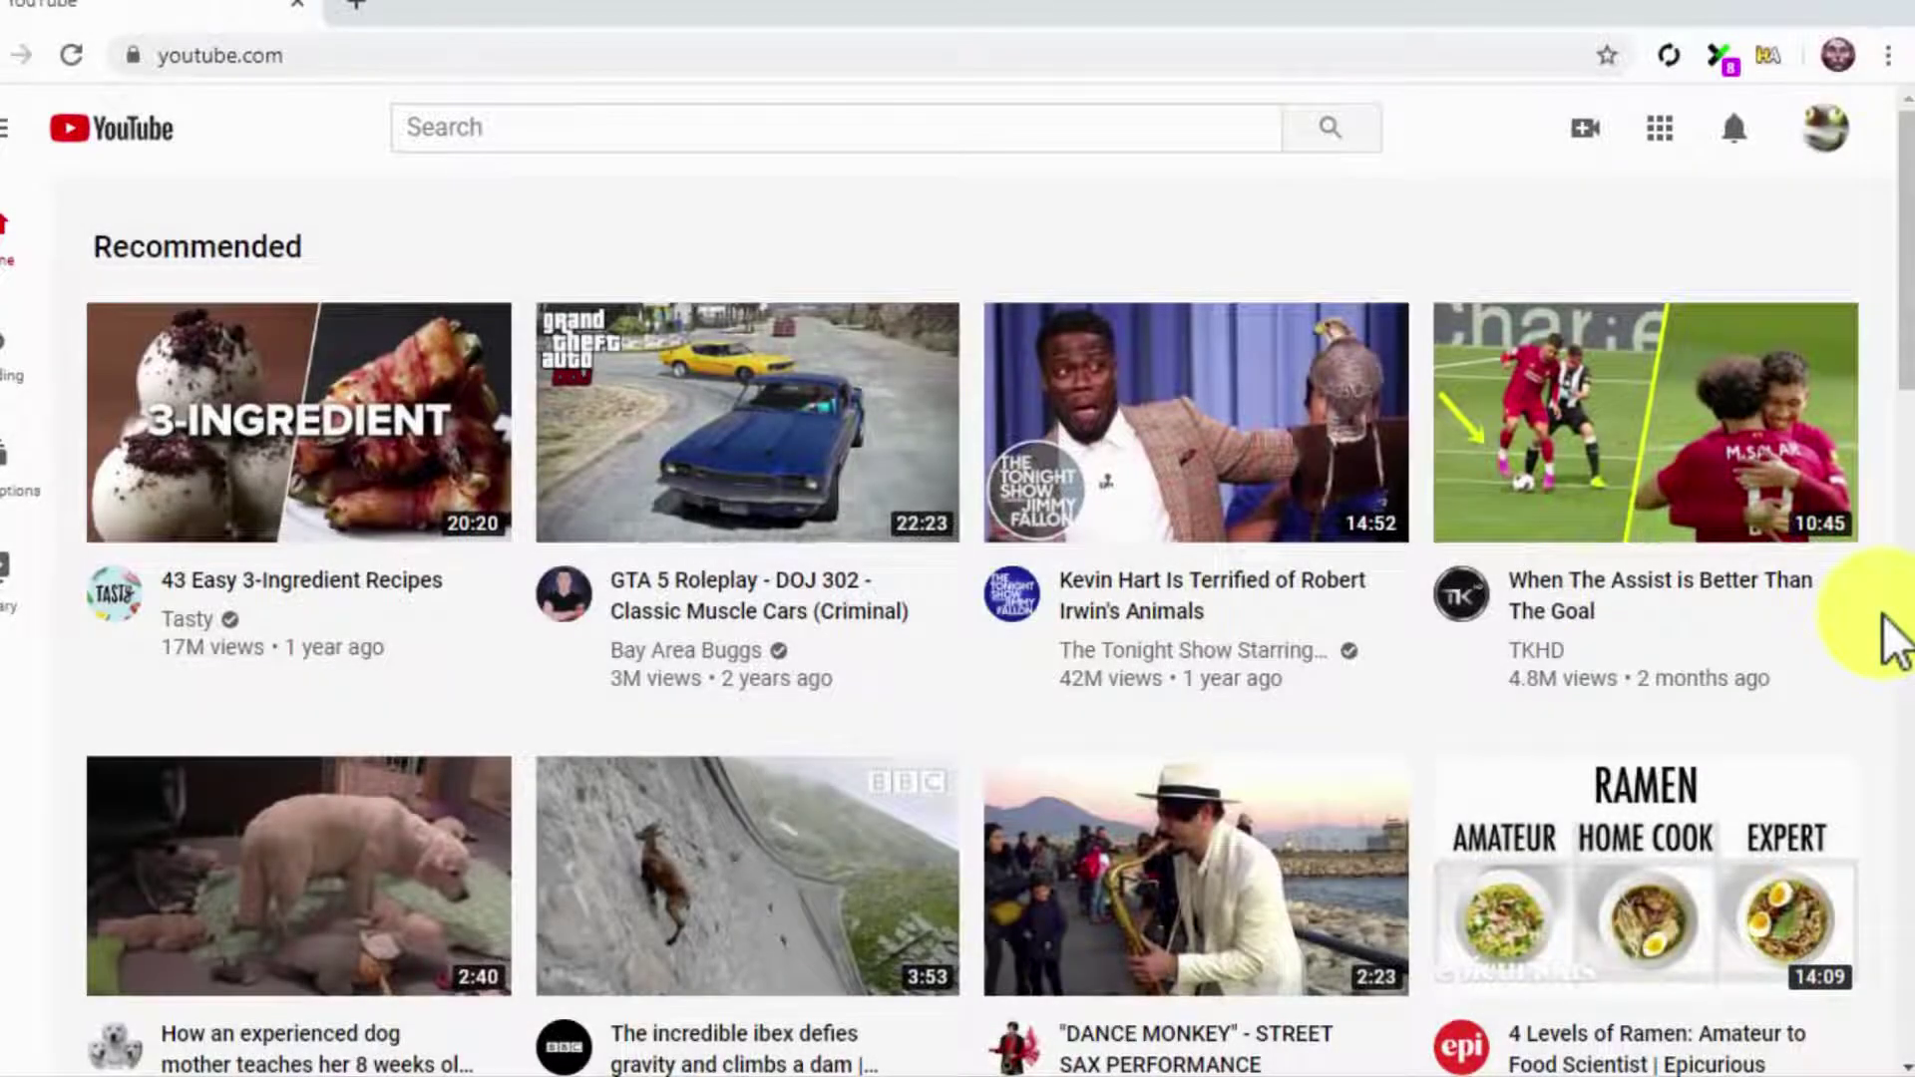
# Upload Healthy Eating Made Easy.mp4 through Create > Upload video
pyautogui.click(1586, 130)
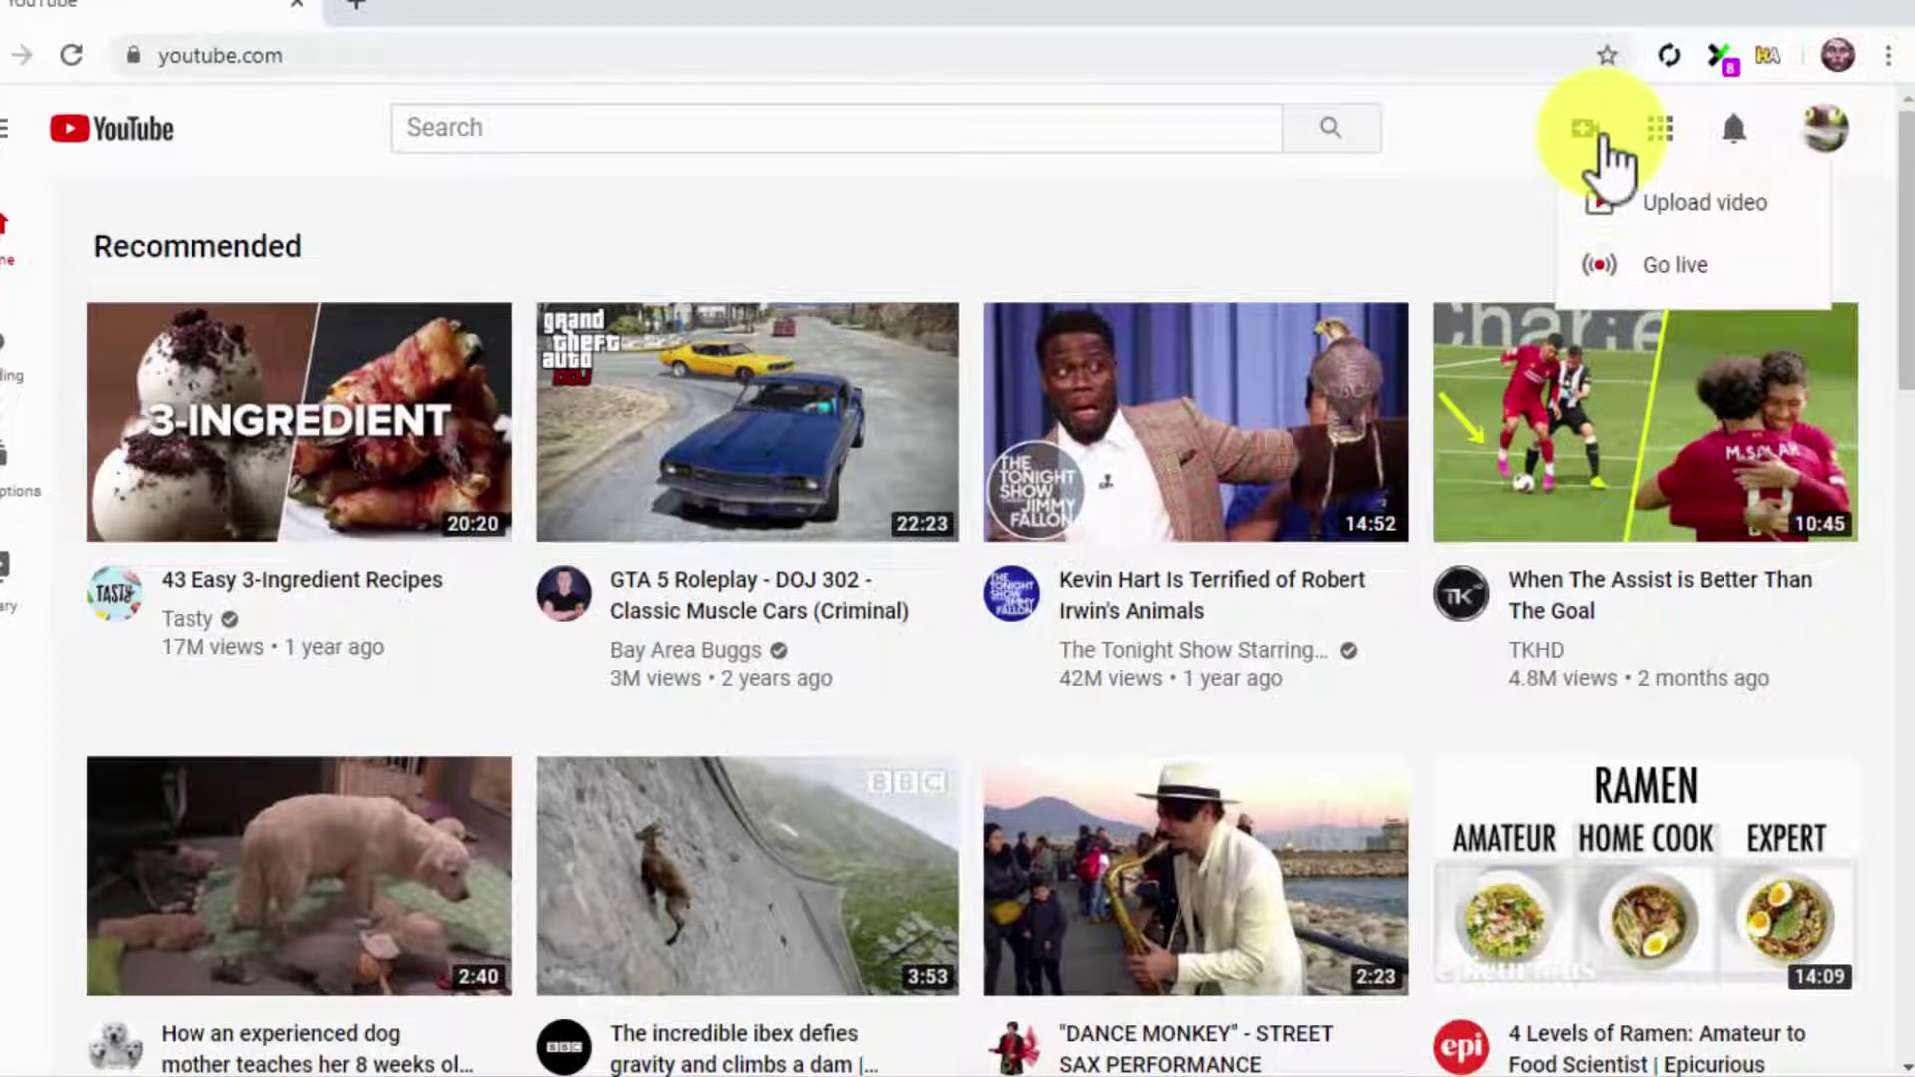
pyautogui.click(1641, 207)
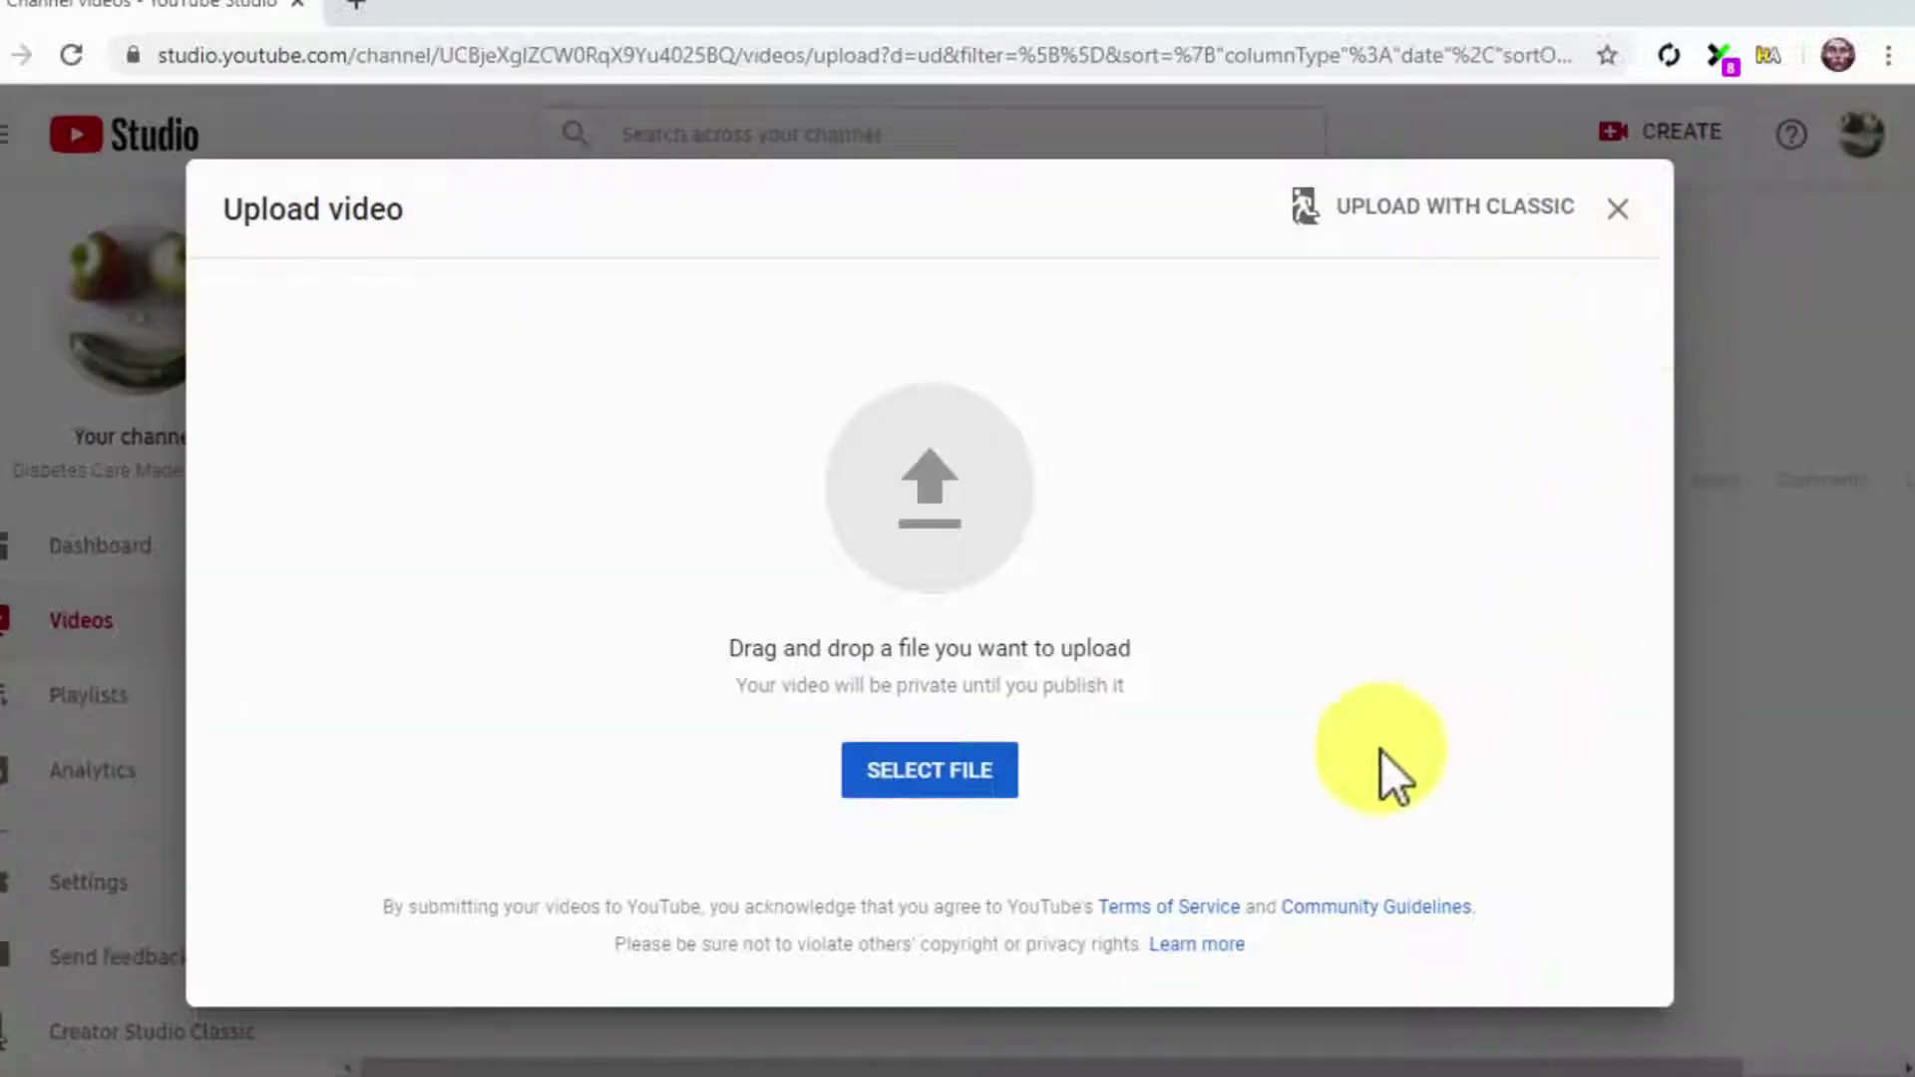
pyautogui.click(990, 770)
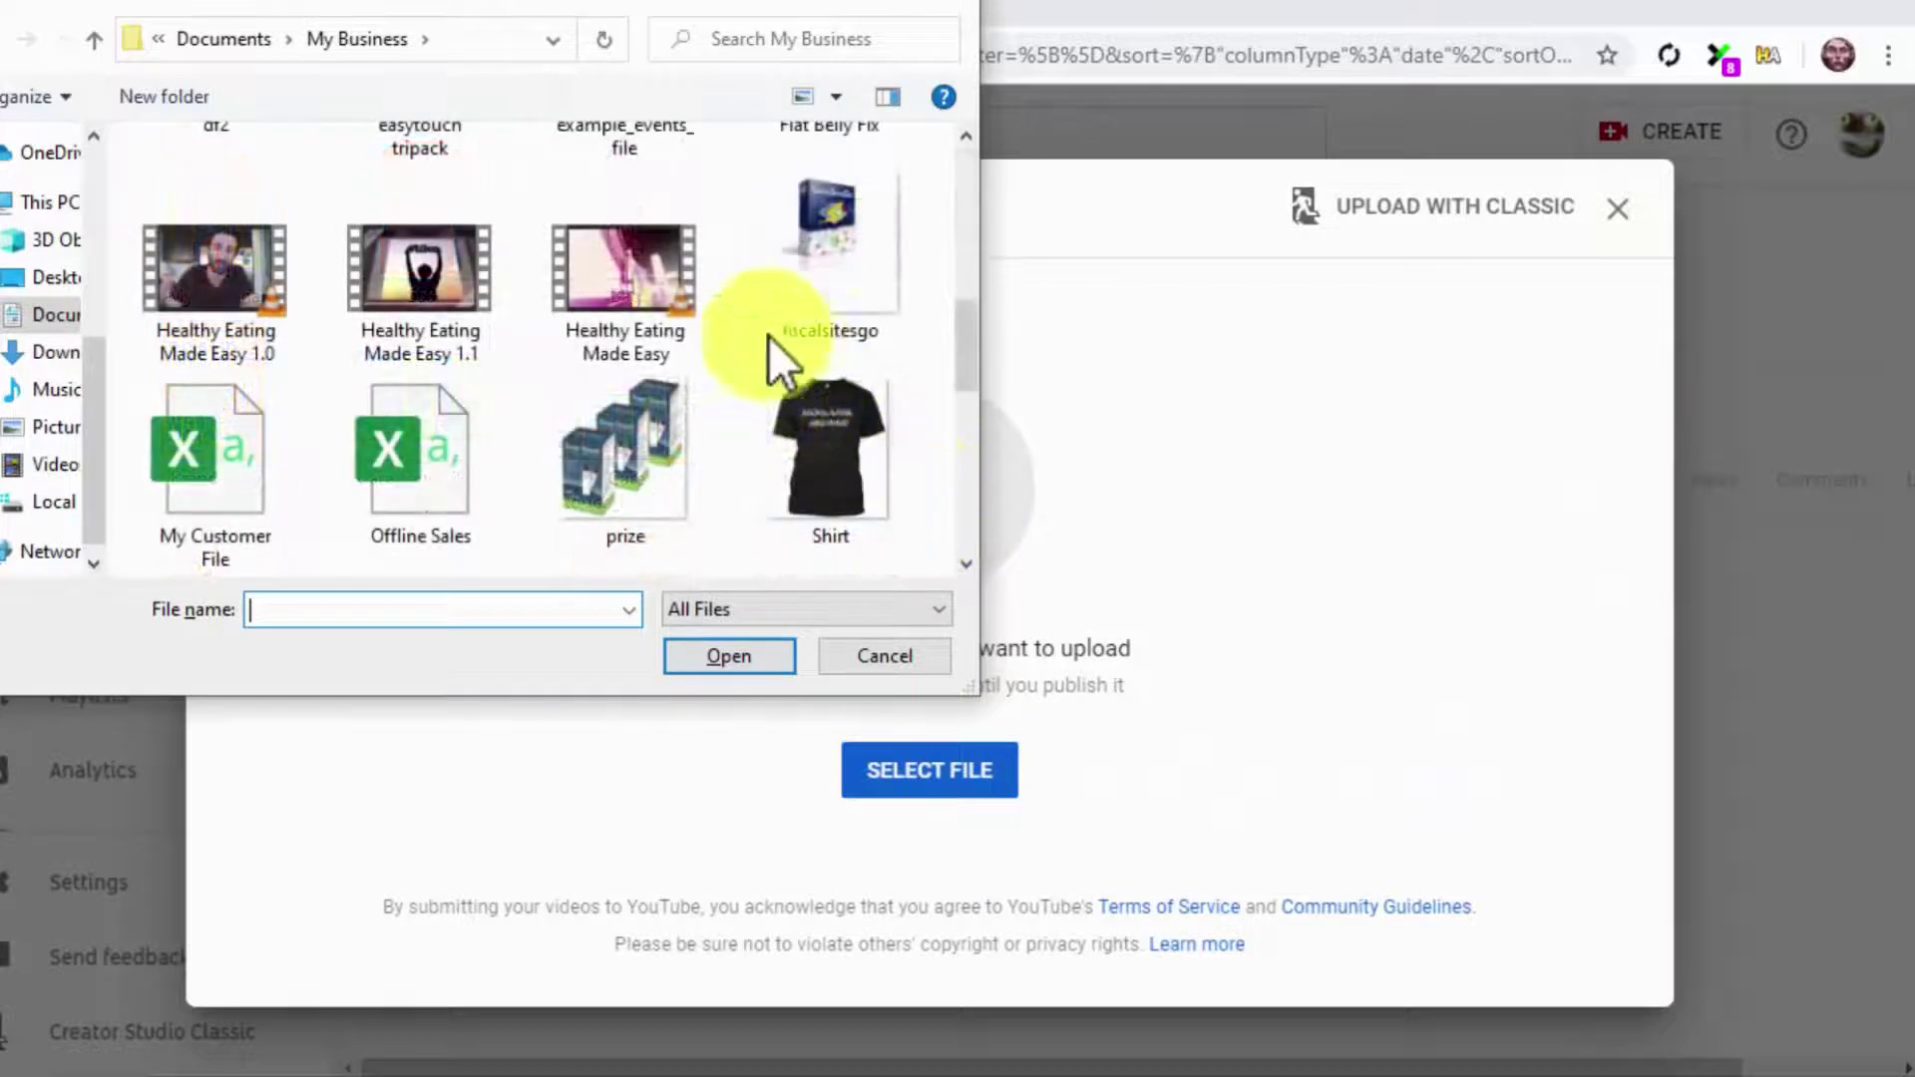
pyautogui.doubleClick(680, 277)
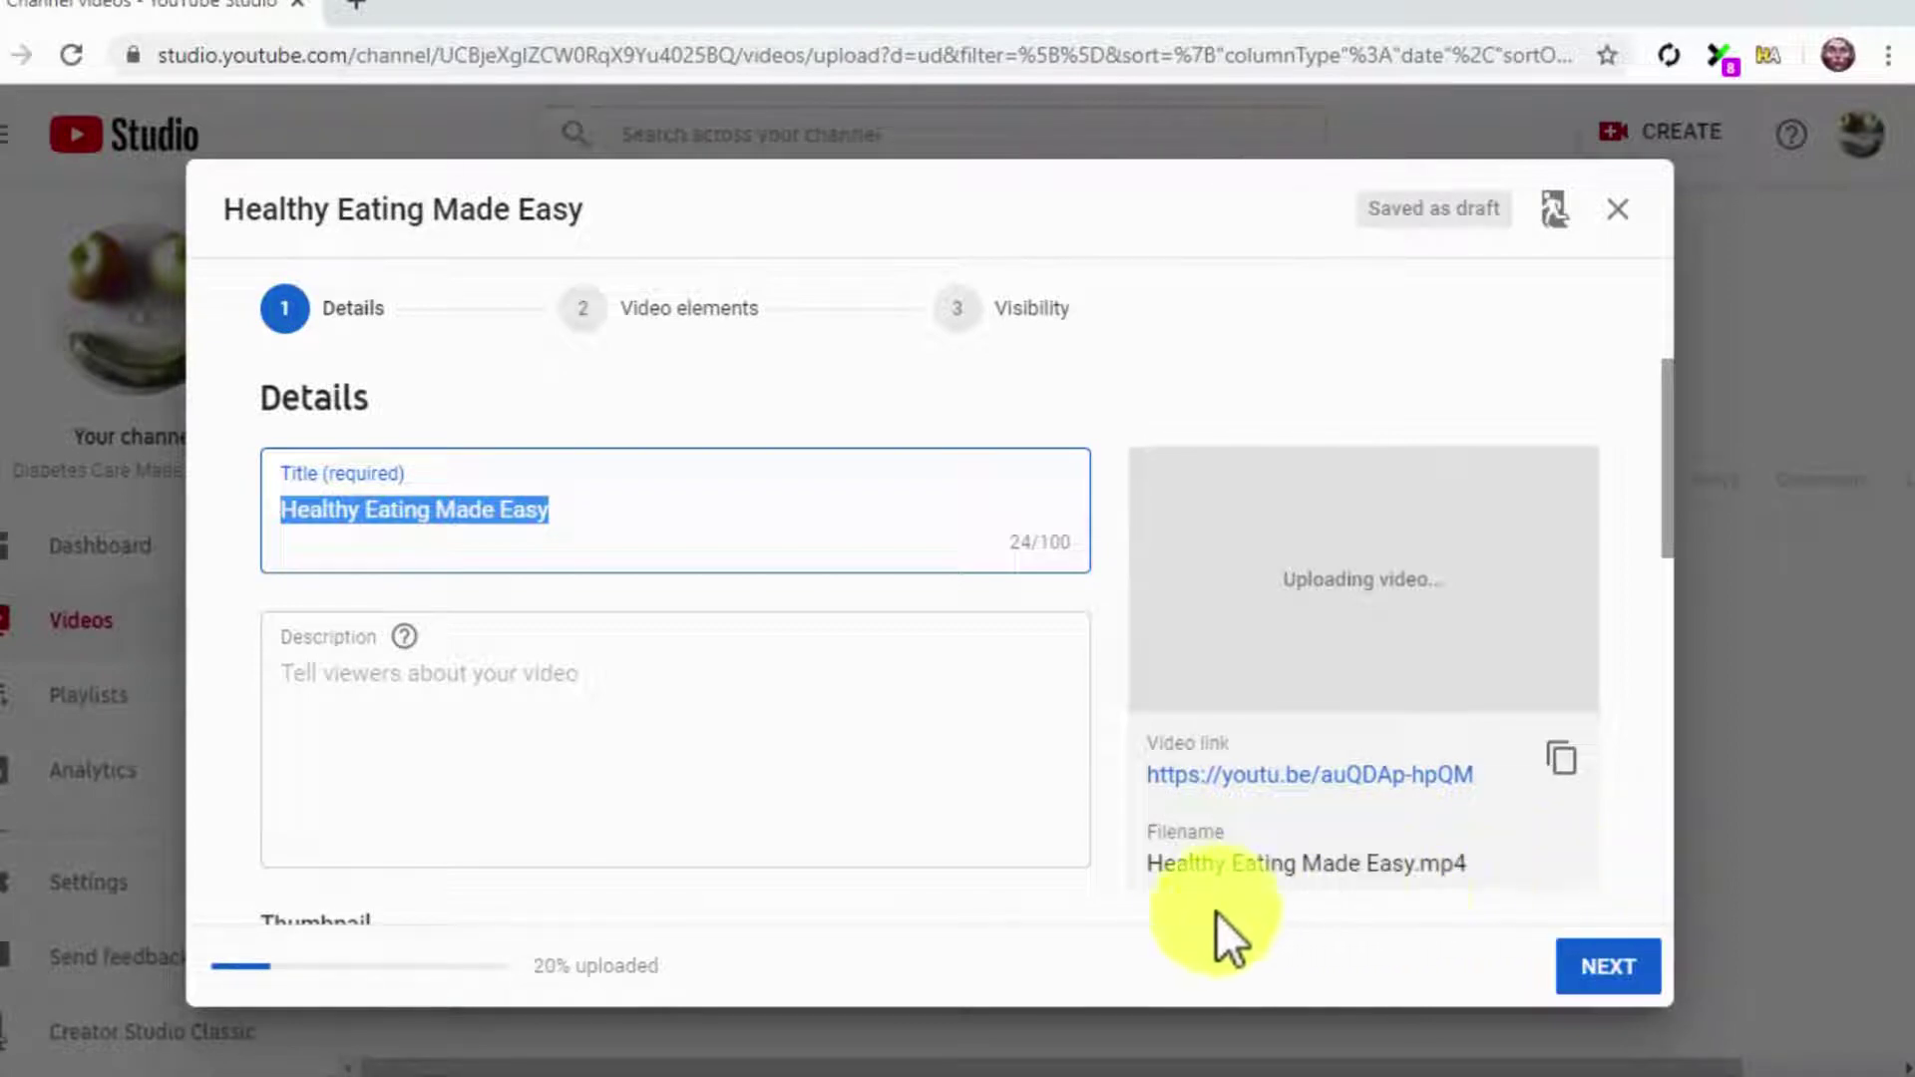
pyautogui.click(641, 518)
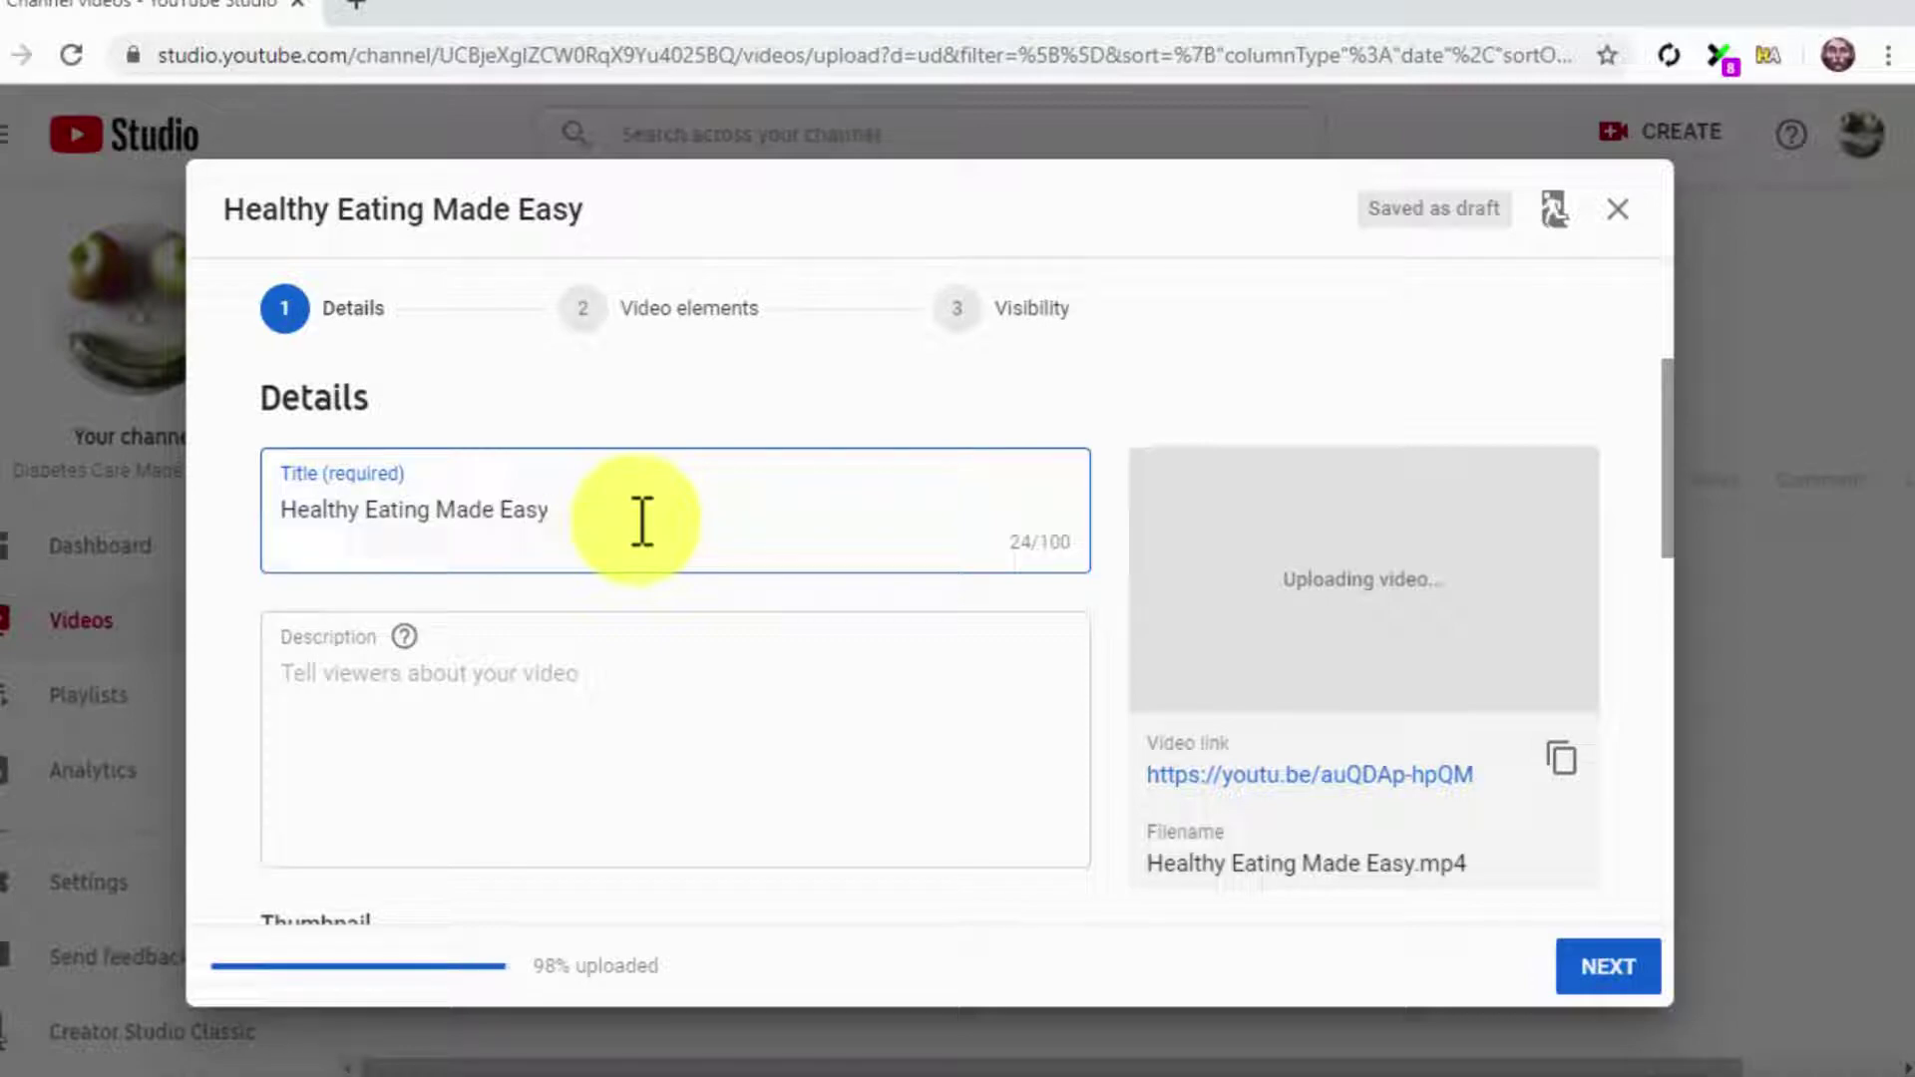
# Add 'Tutorial - ' before the title and '- Diabetes Care Made Easy 2.0' after it
pyautogui.press('Left')
pyautogui.press('Left')
pyautogui.press('Left')
pyautogui.press('Left')
pyautogui.press('Left')
pyautogui.press('Left')
pyautogui.press('Left')
pyautogui.press('Left')
pyautogui.press('Left')
pyautogui.press('Left')
pyautogui.press('Left')
pyautogui.press('Left')
pyautogui.press('Left')
pyautogui.press('Left')
pyautogui.press('Left')
pyautogui.press('Left')
pyautogui.press('Left')
pyautogui.press('Left')
pyautogui.press('Left')
pyautogui.press('Left')
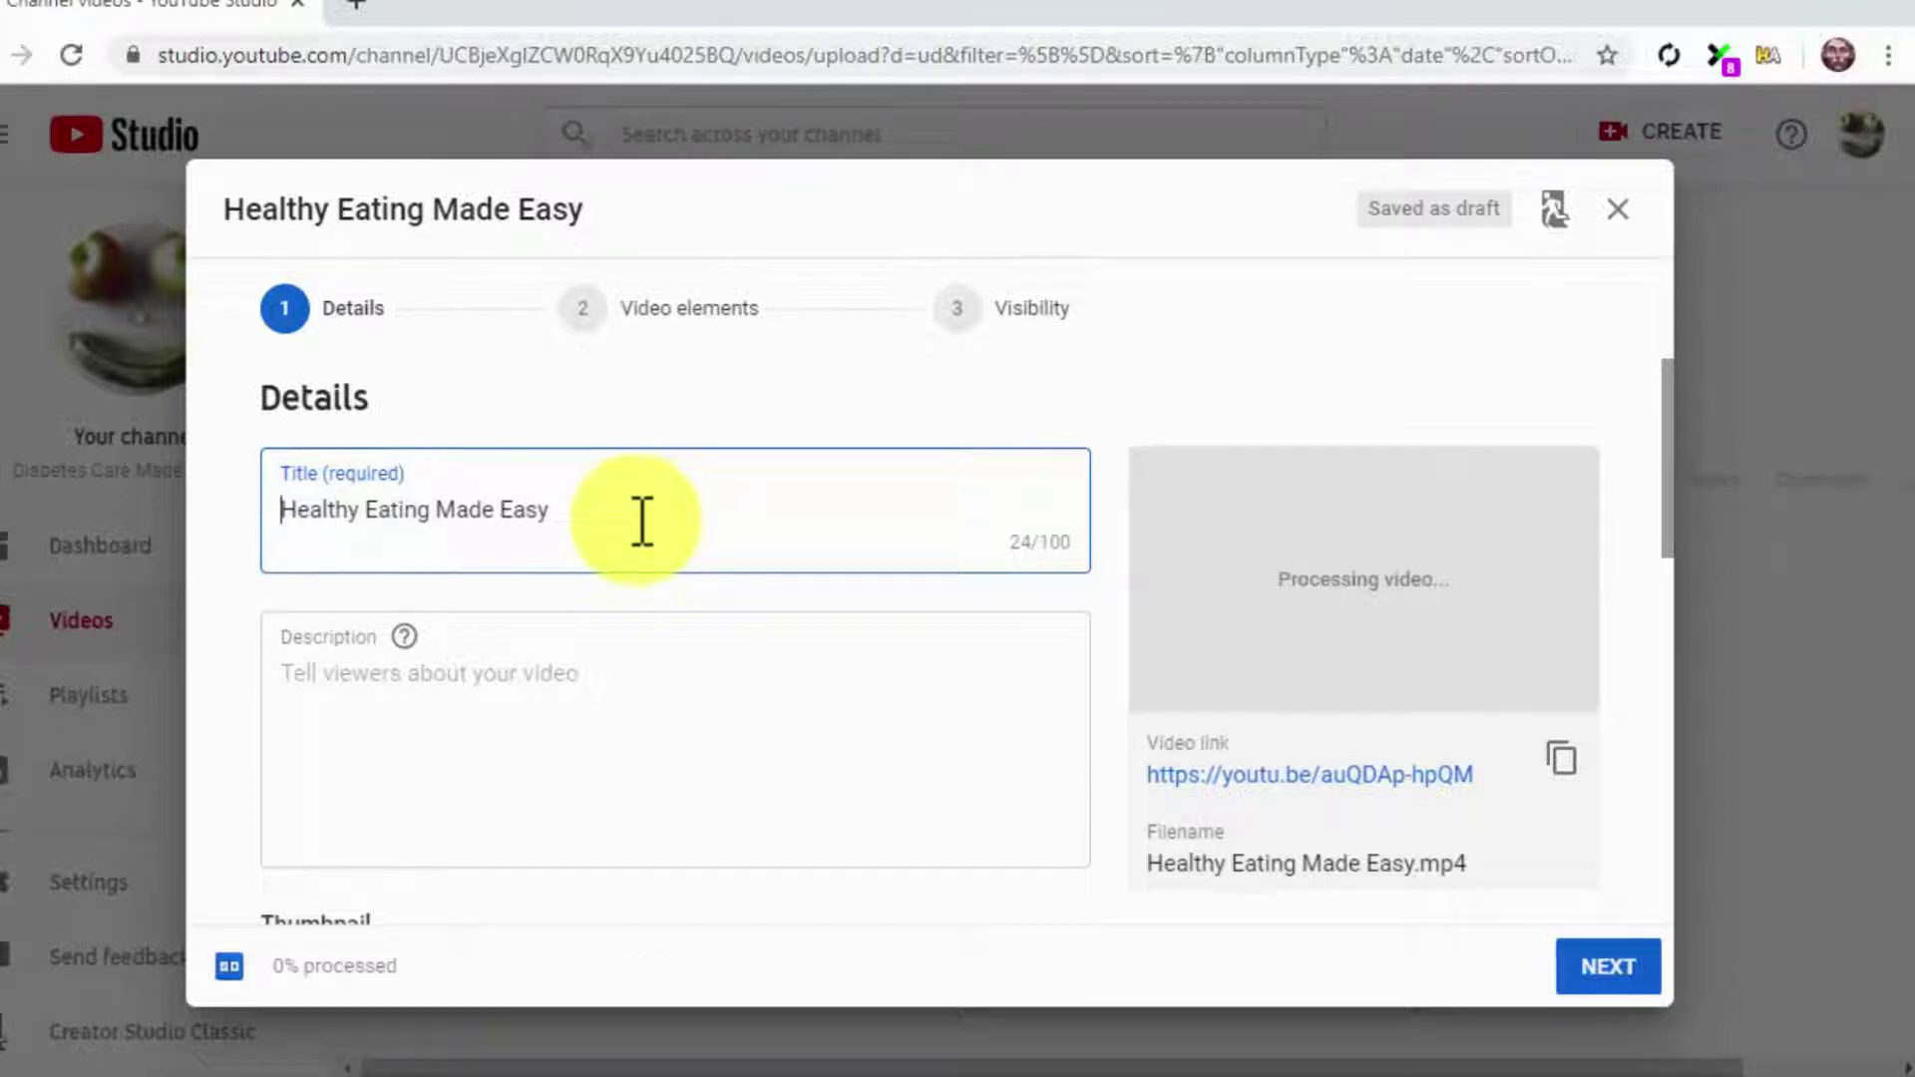
pyautogui.write('Tuto')
pyautogui.write('rial')
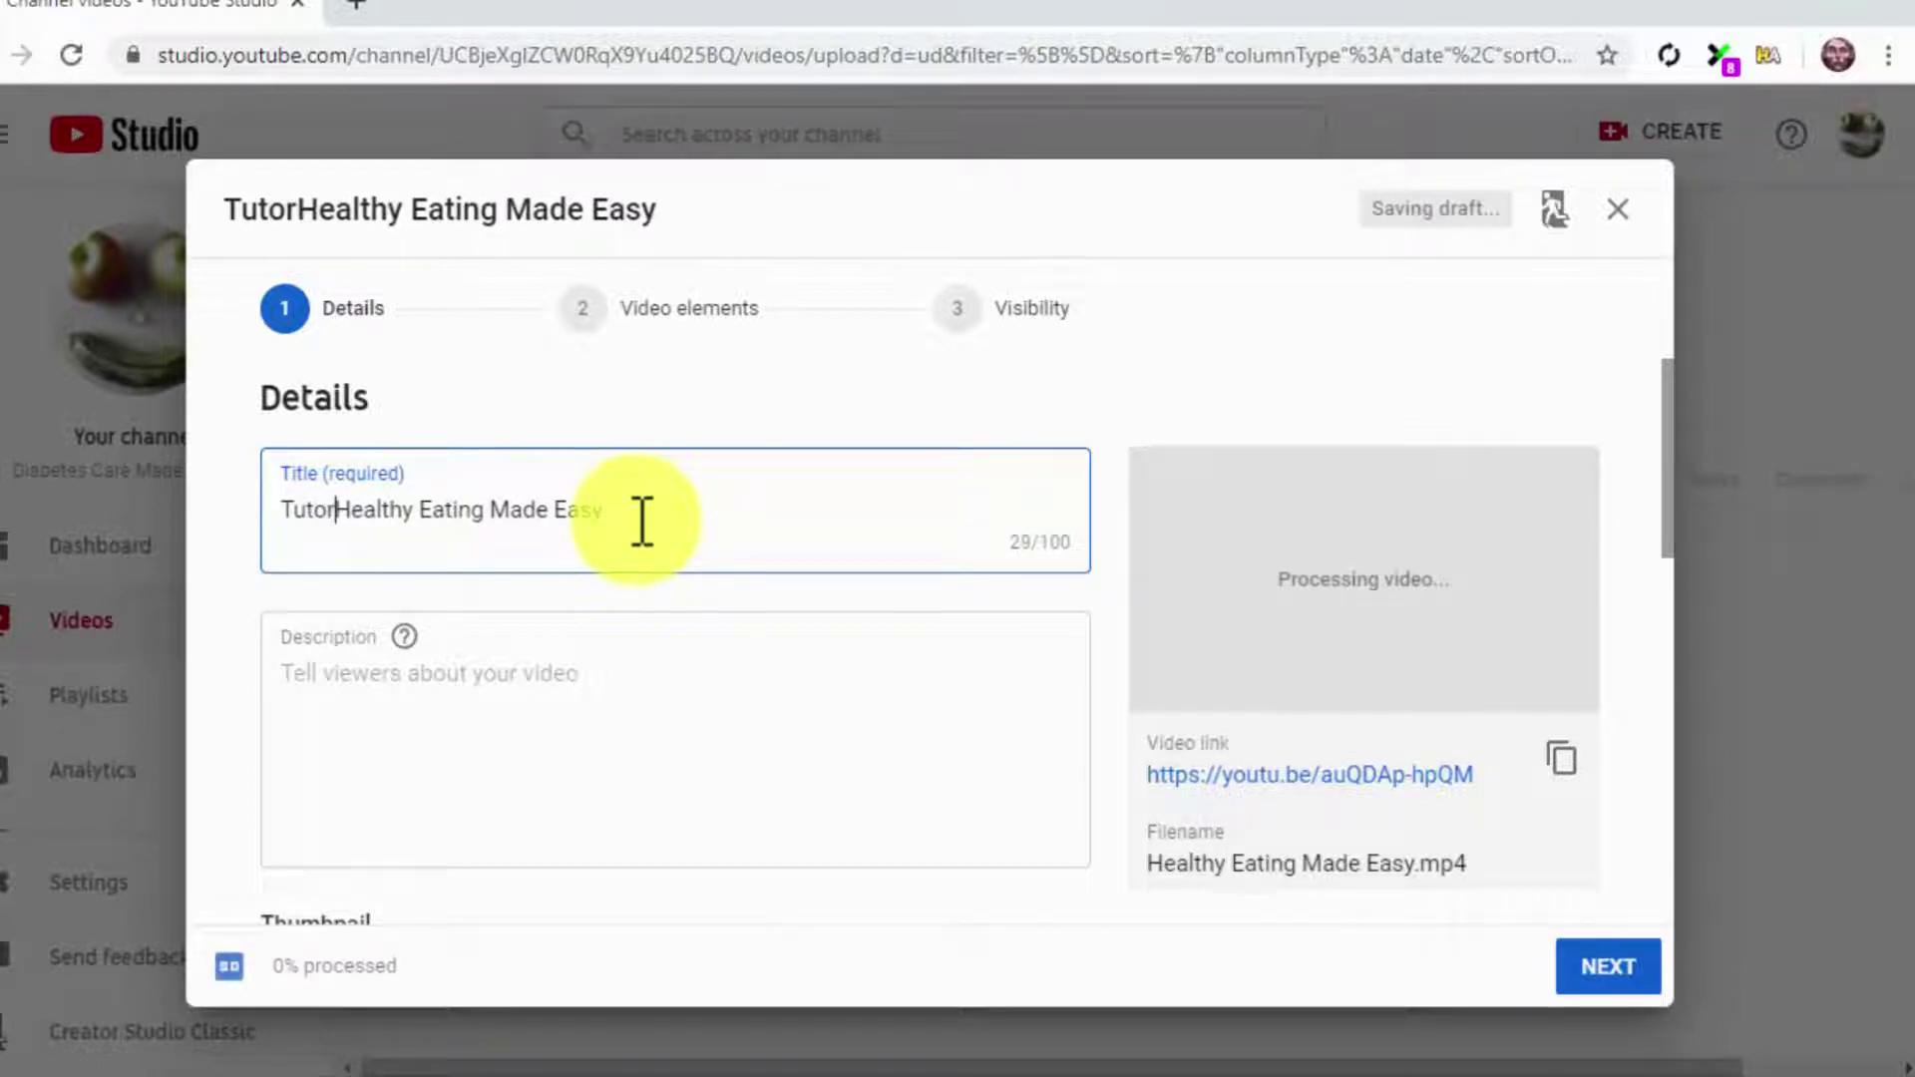
pyautogui.write(' -')
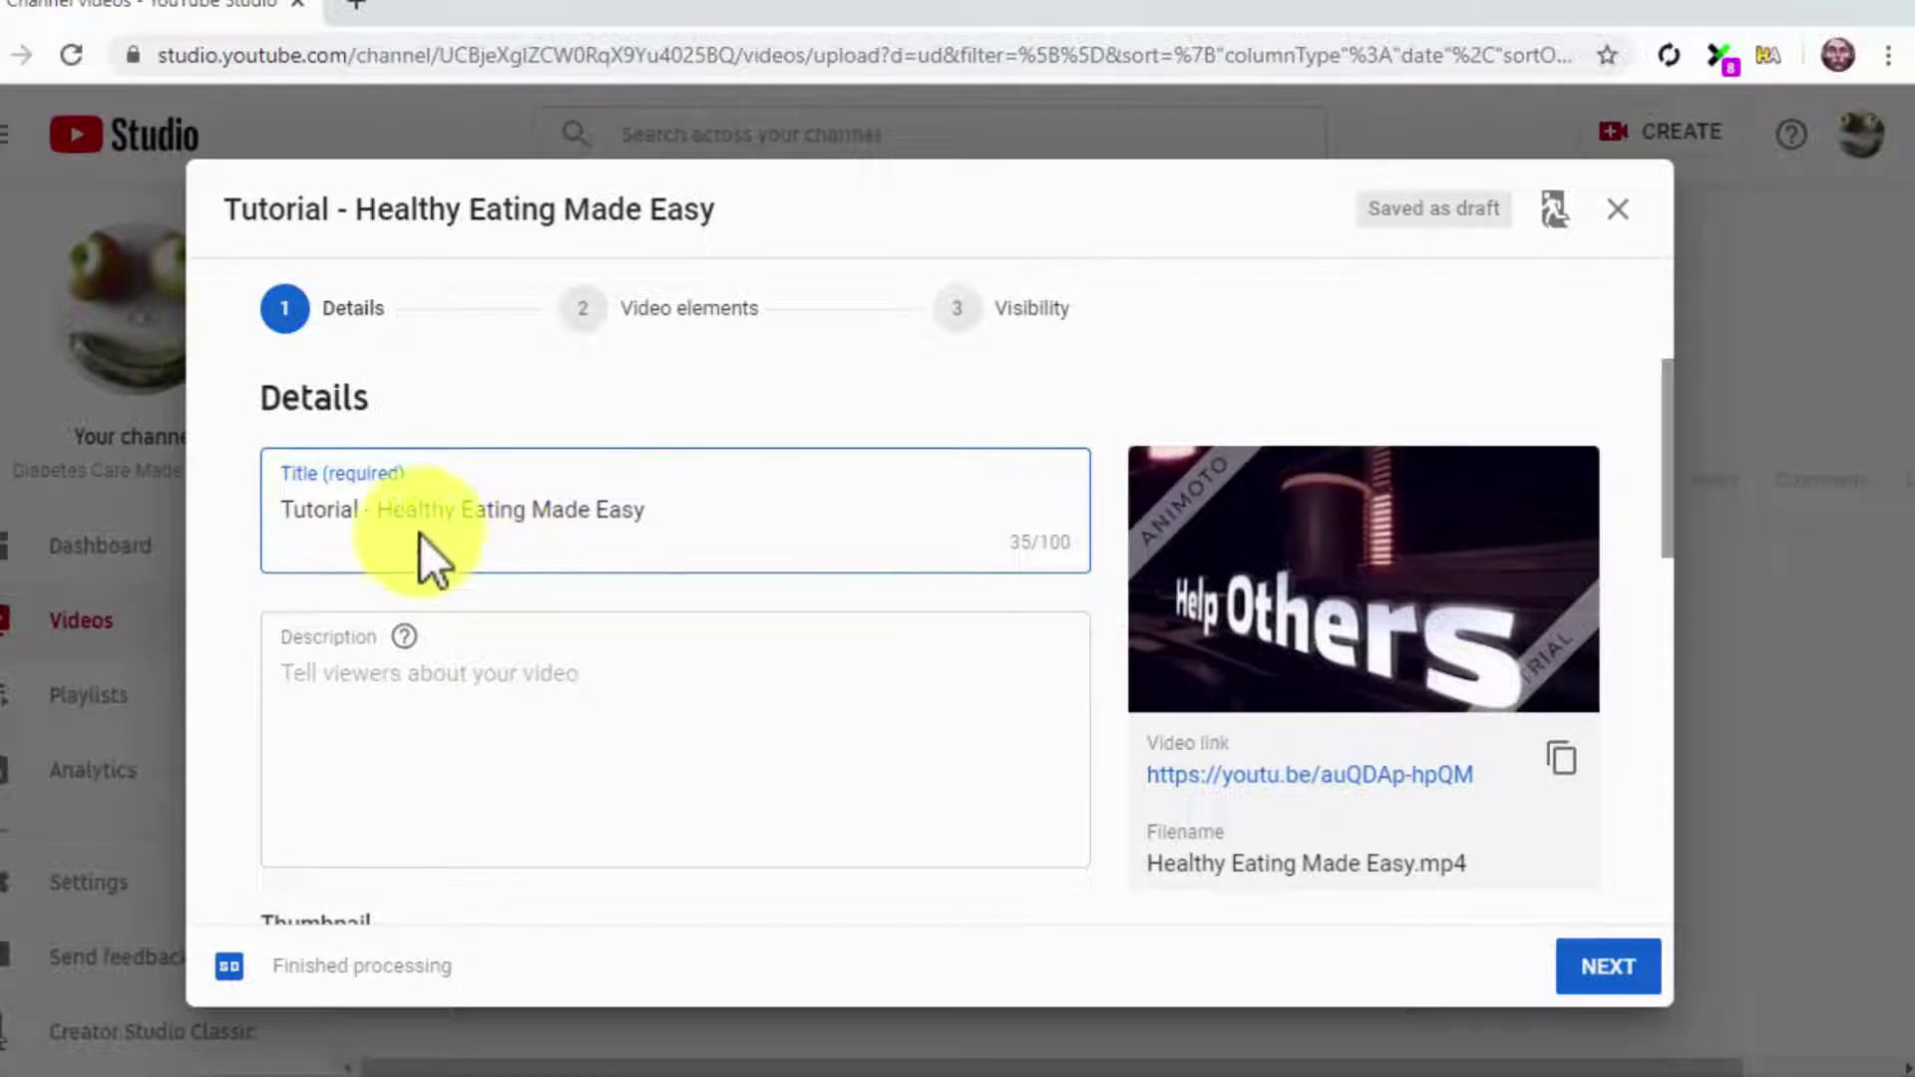
pyautogui.click(376, 510)
pyautogui.moveTo(382, 511); pyautogui.dragTo(530, 516)
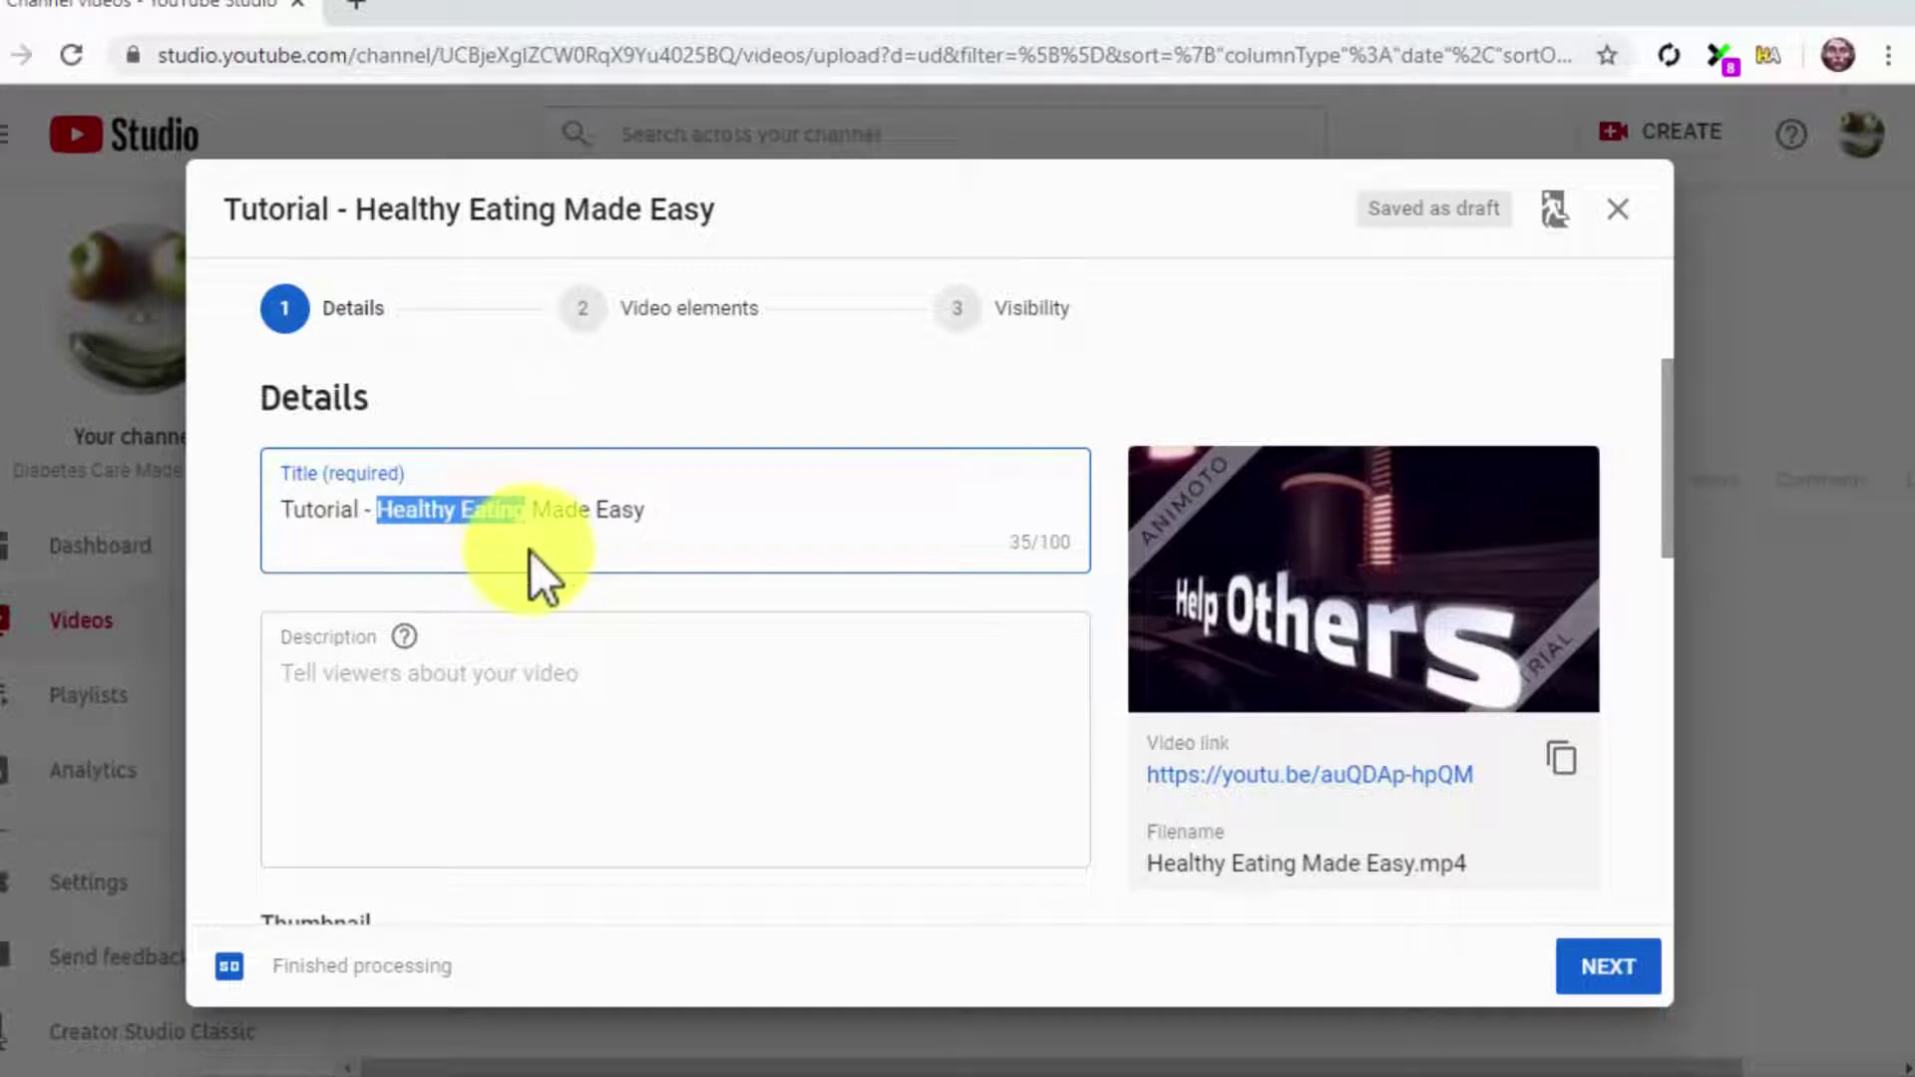
pyautogui.click(695, 516)
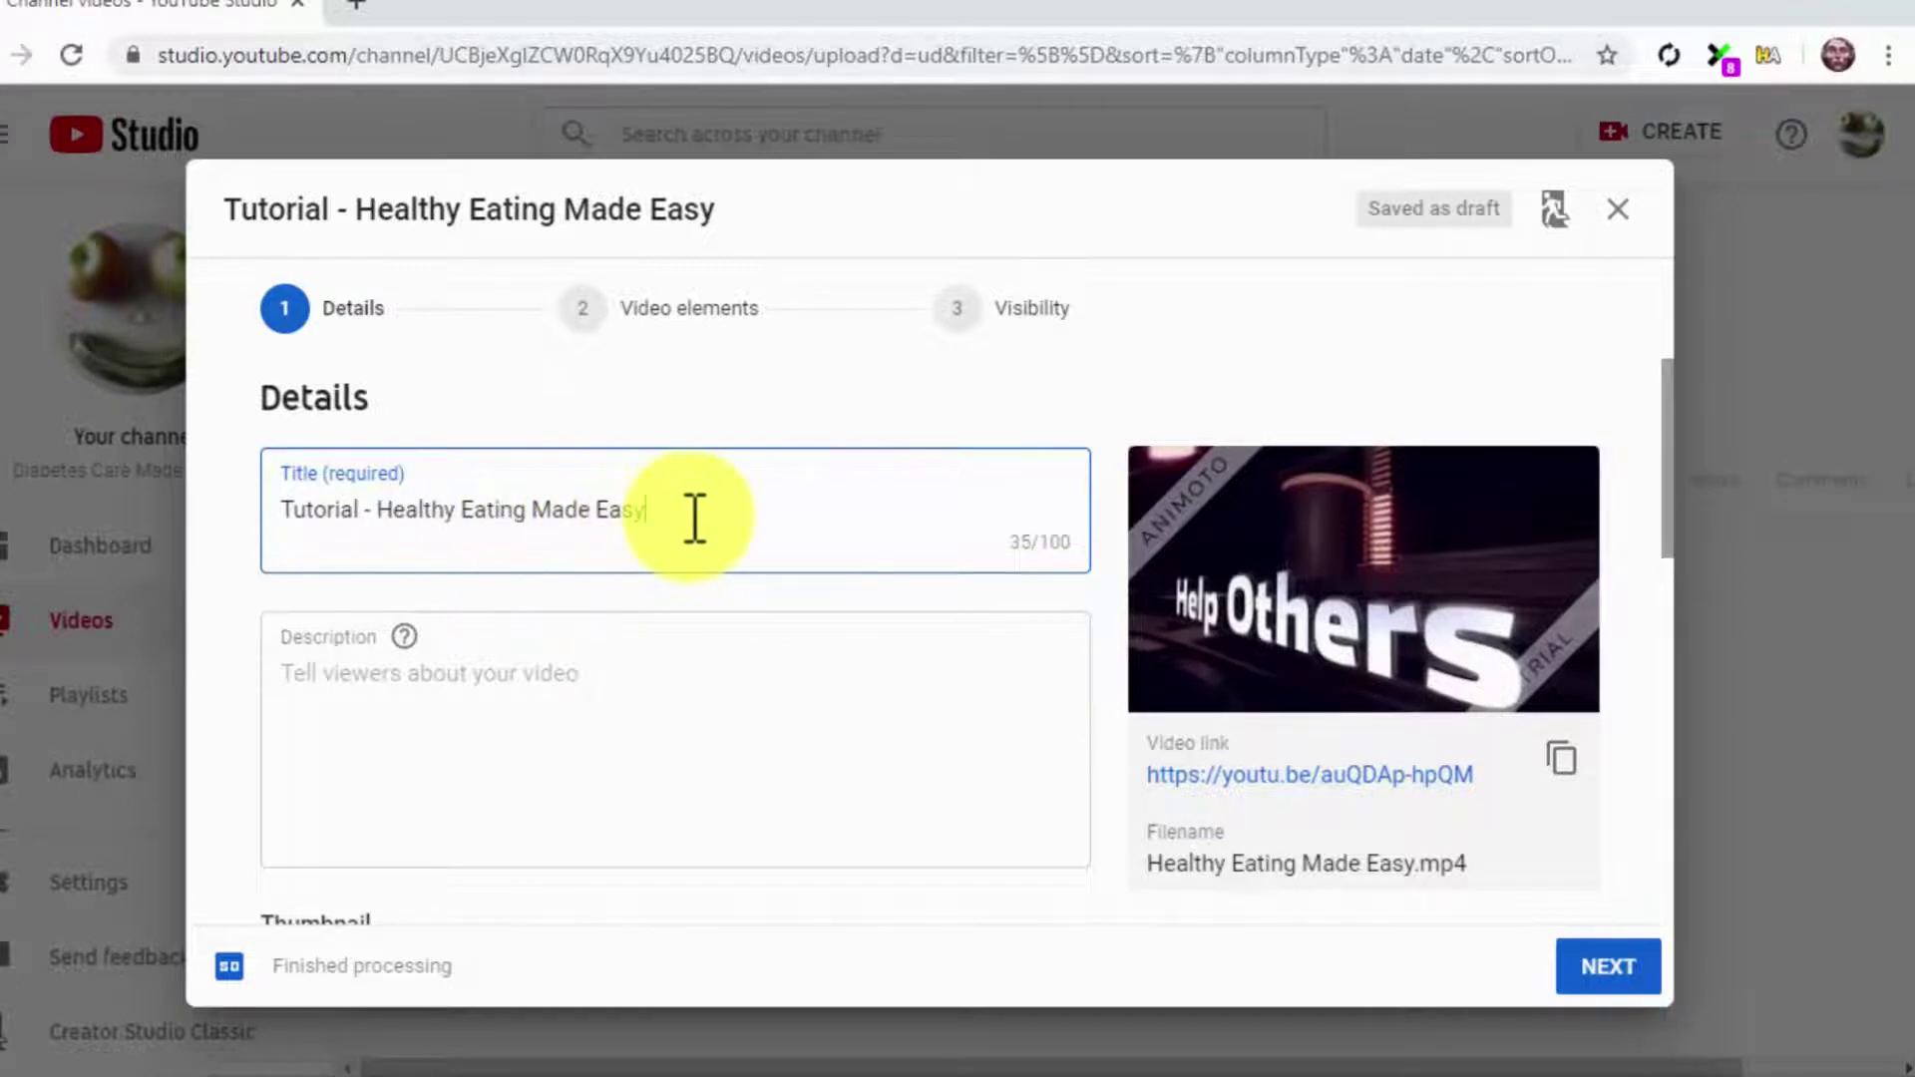
pyautogui.write('- ')
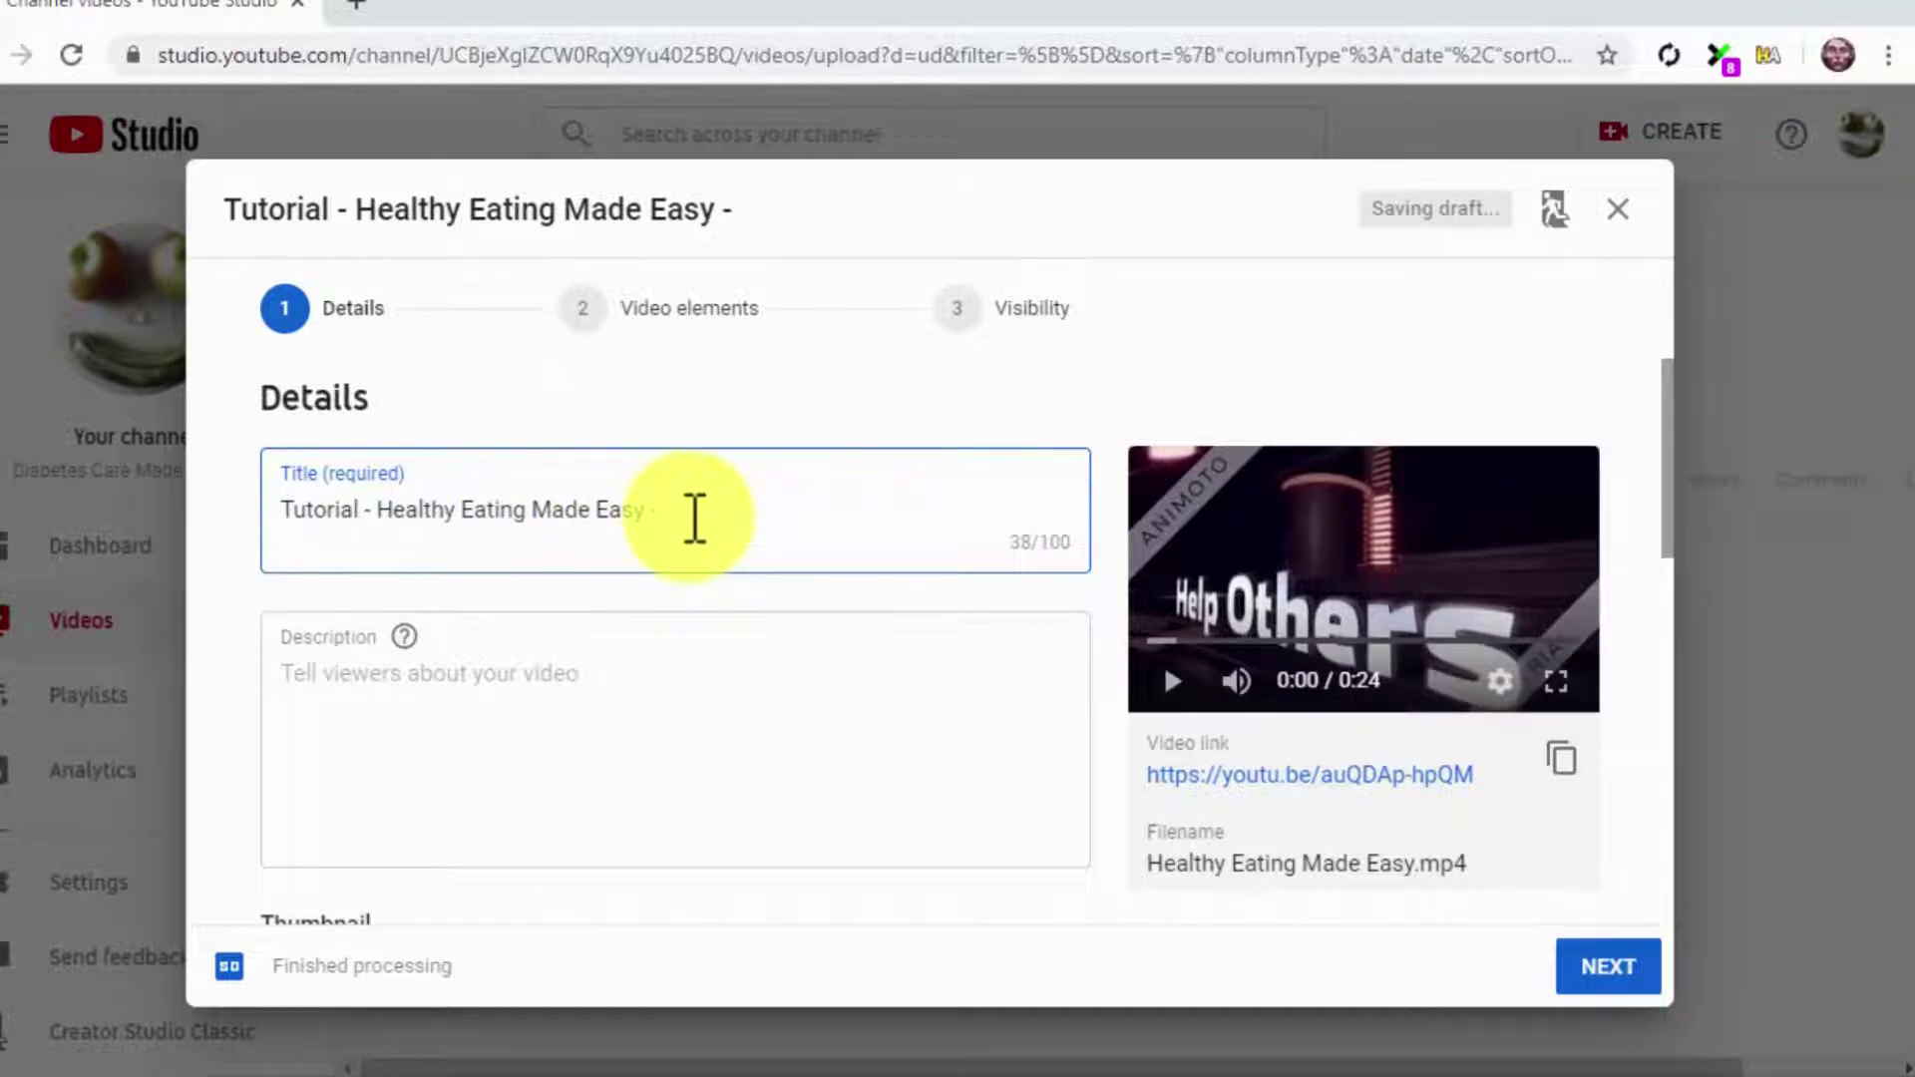
pyautogui.write('Diabetes Care Made Easy 2')
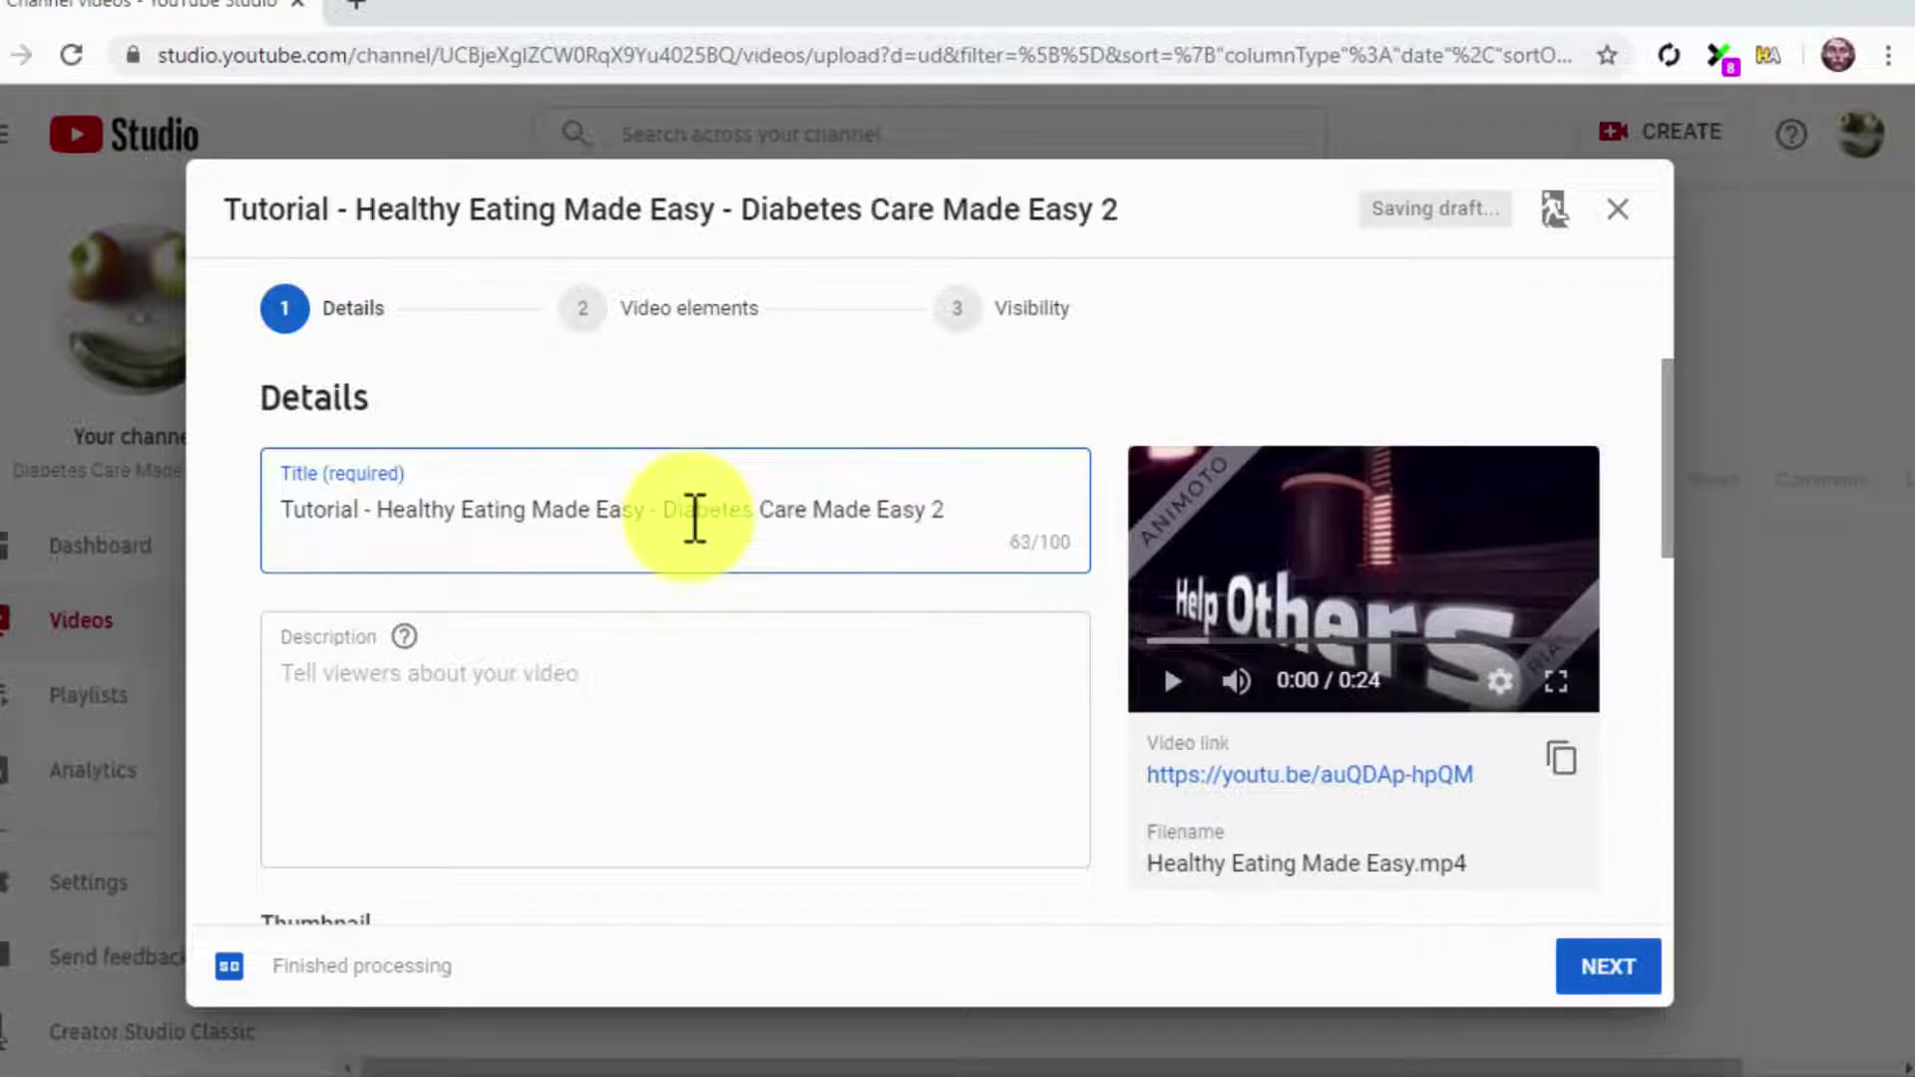
pyautogui.write('.0')
# Paste the prepared eBook description into the Description box
pyautogui.click(727, 682)
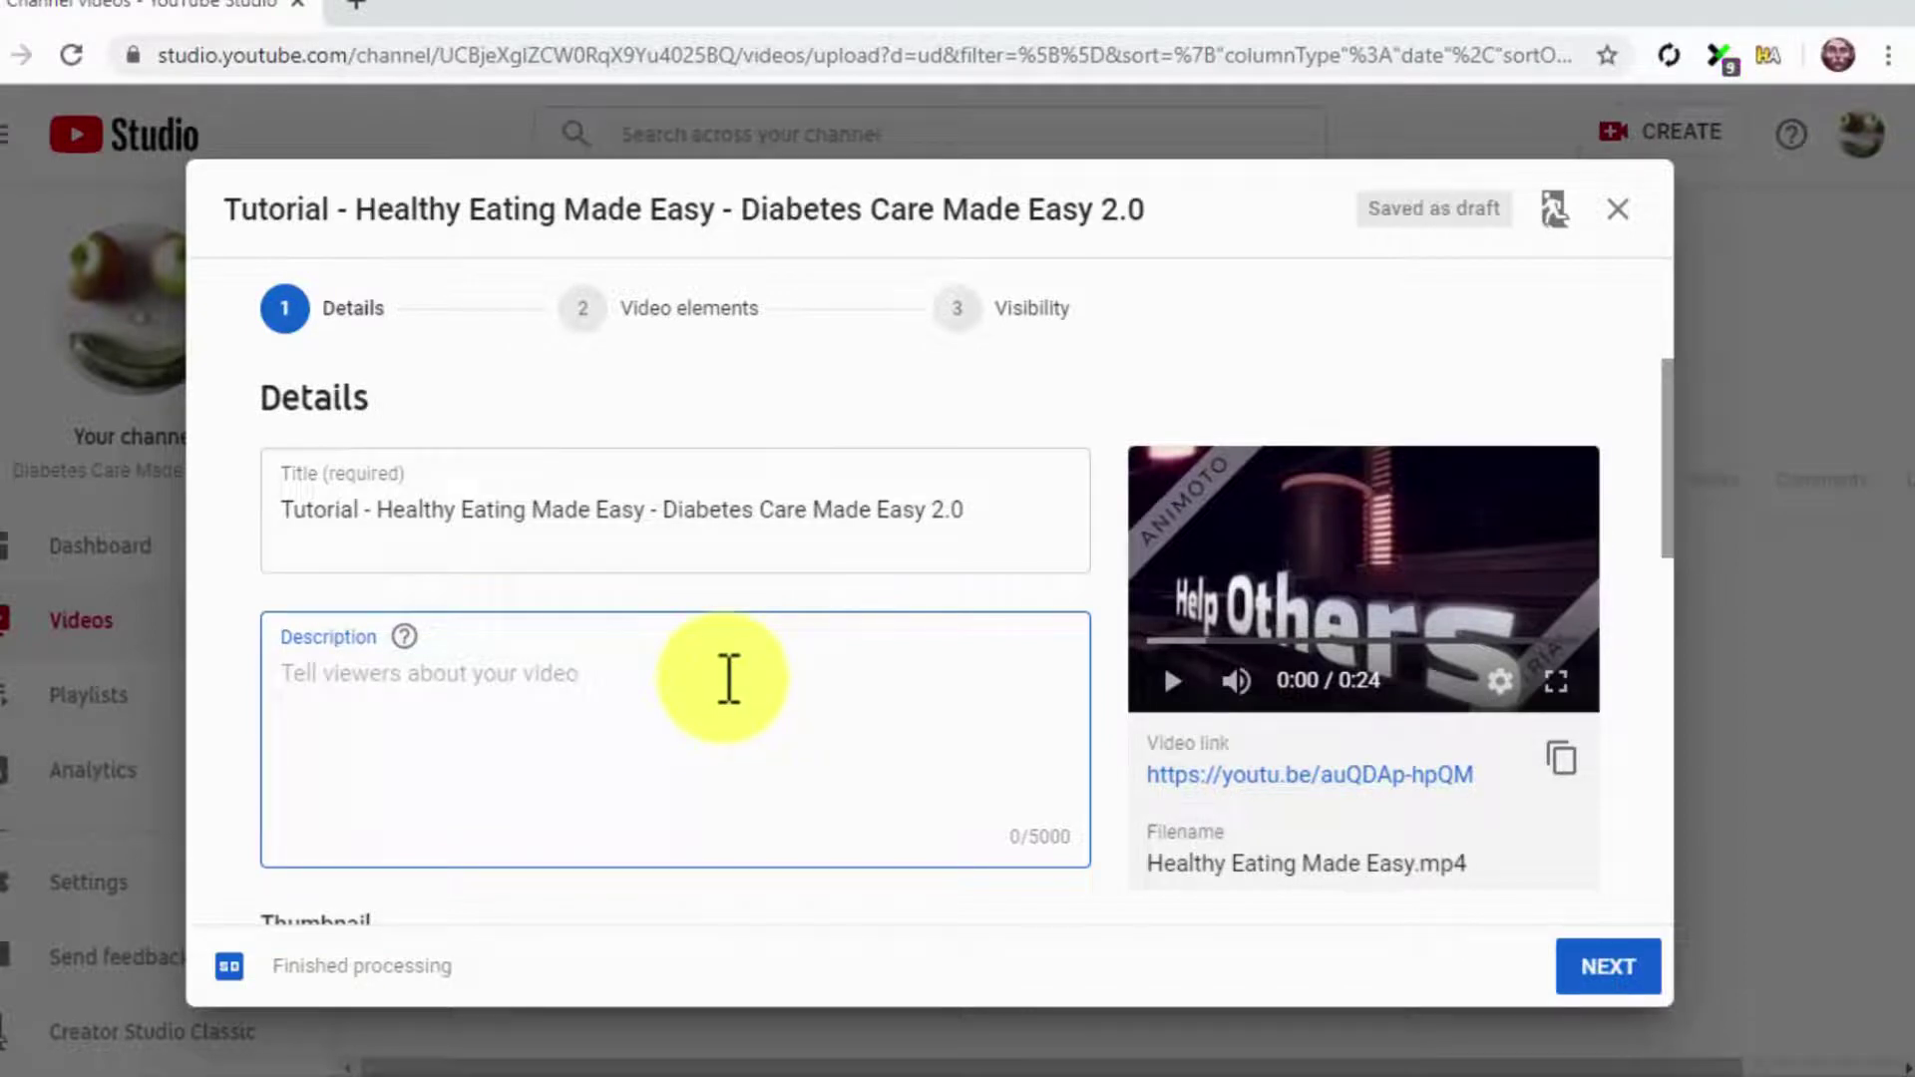
pyautogui.write('Do you want to learn the ultimate healthy eating, healthy foods, and healthy how-to secrets? Then we have the perfect eBook for you at diabetescaremadeeasy.com/shop/crazy-healthy-foods')
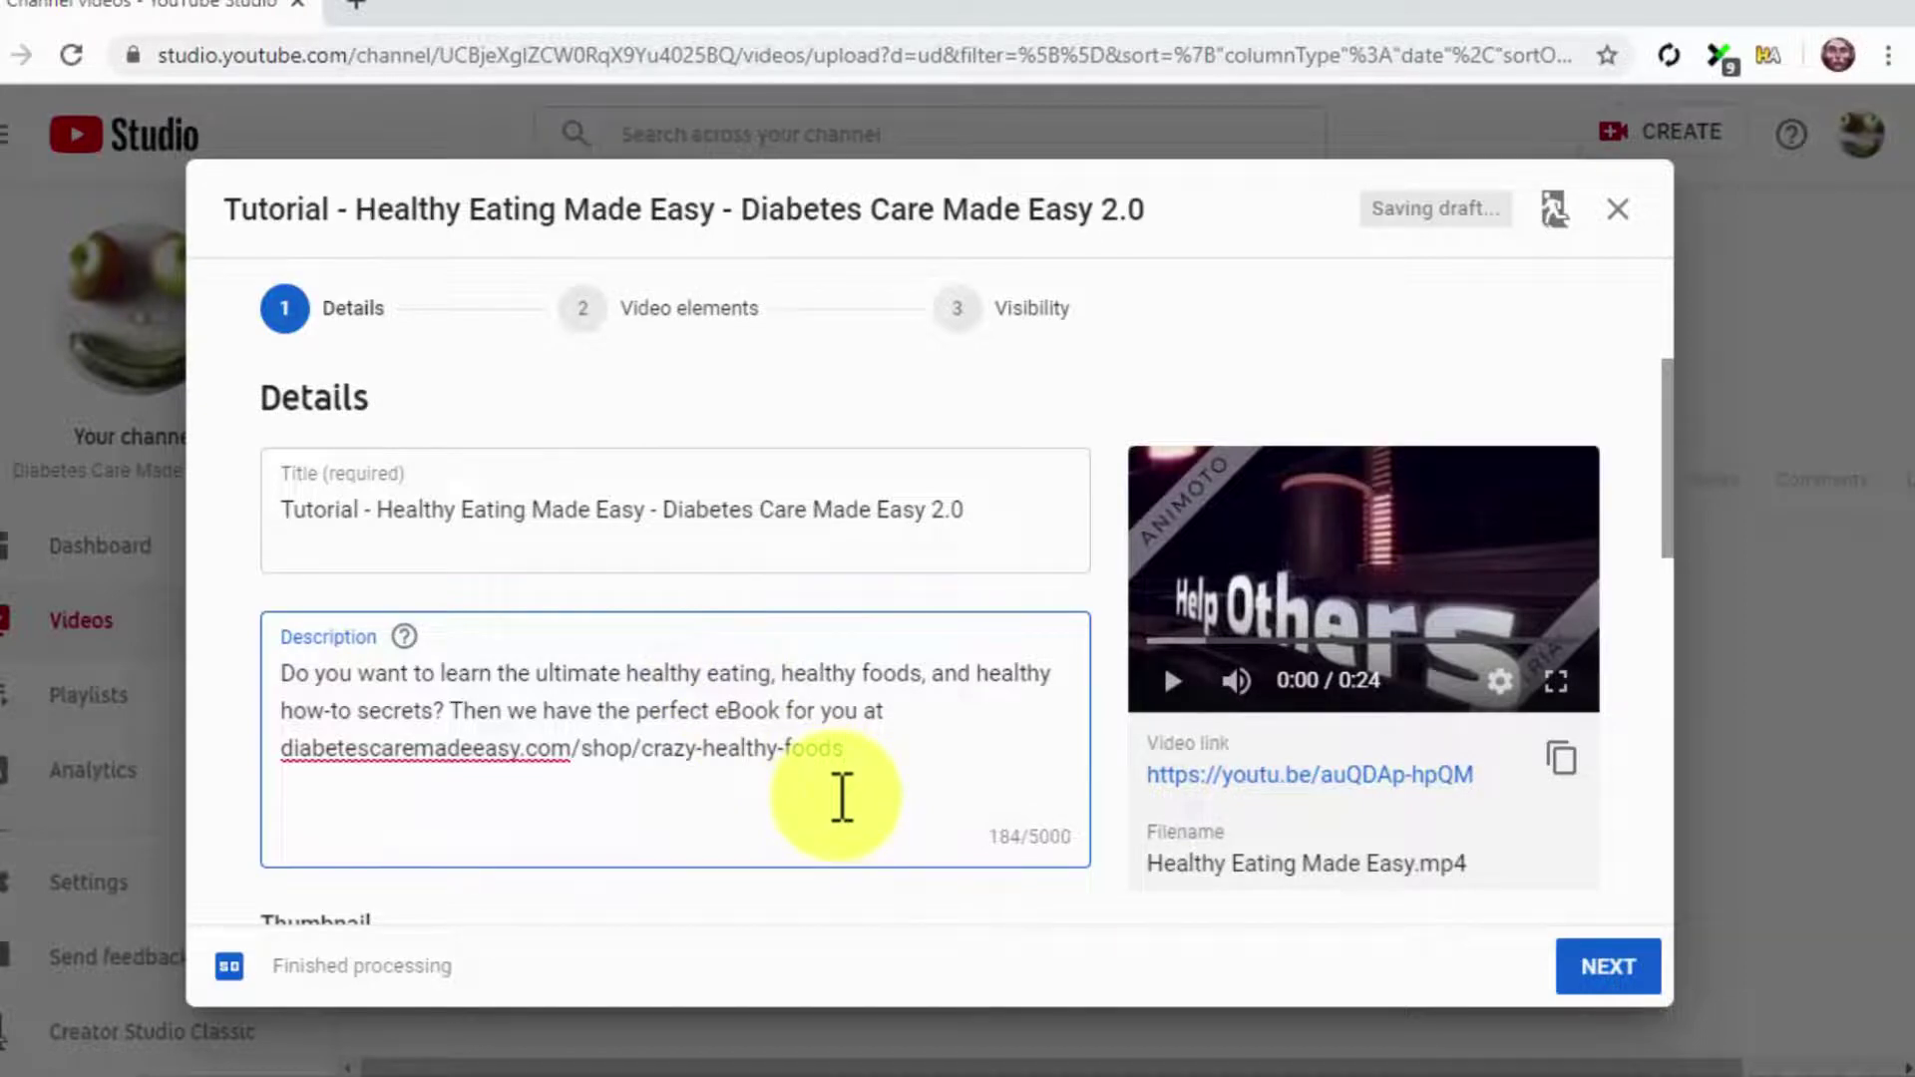
pyautogui.scroll(-5, 843, 798)
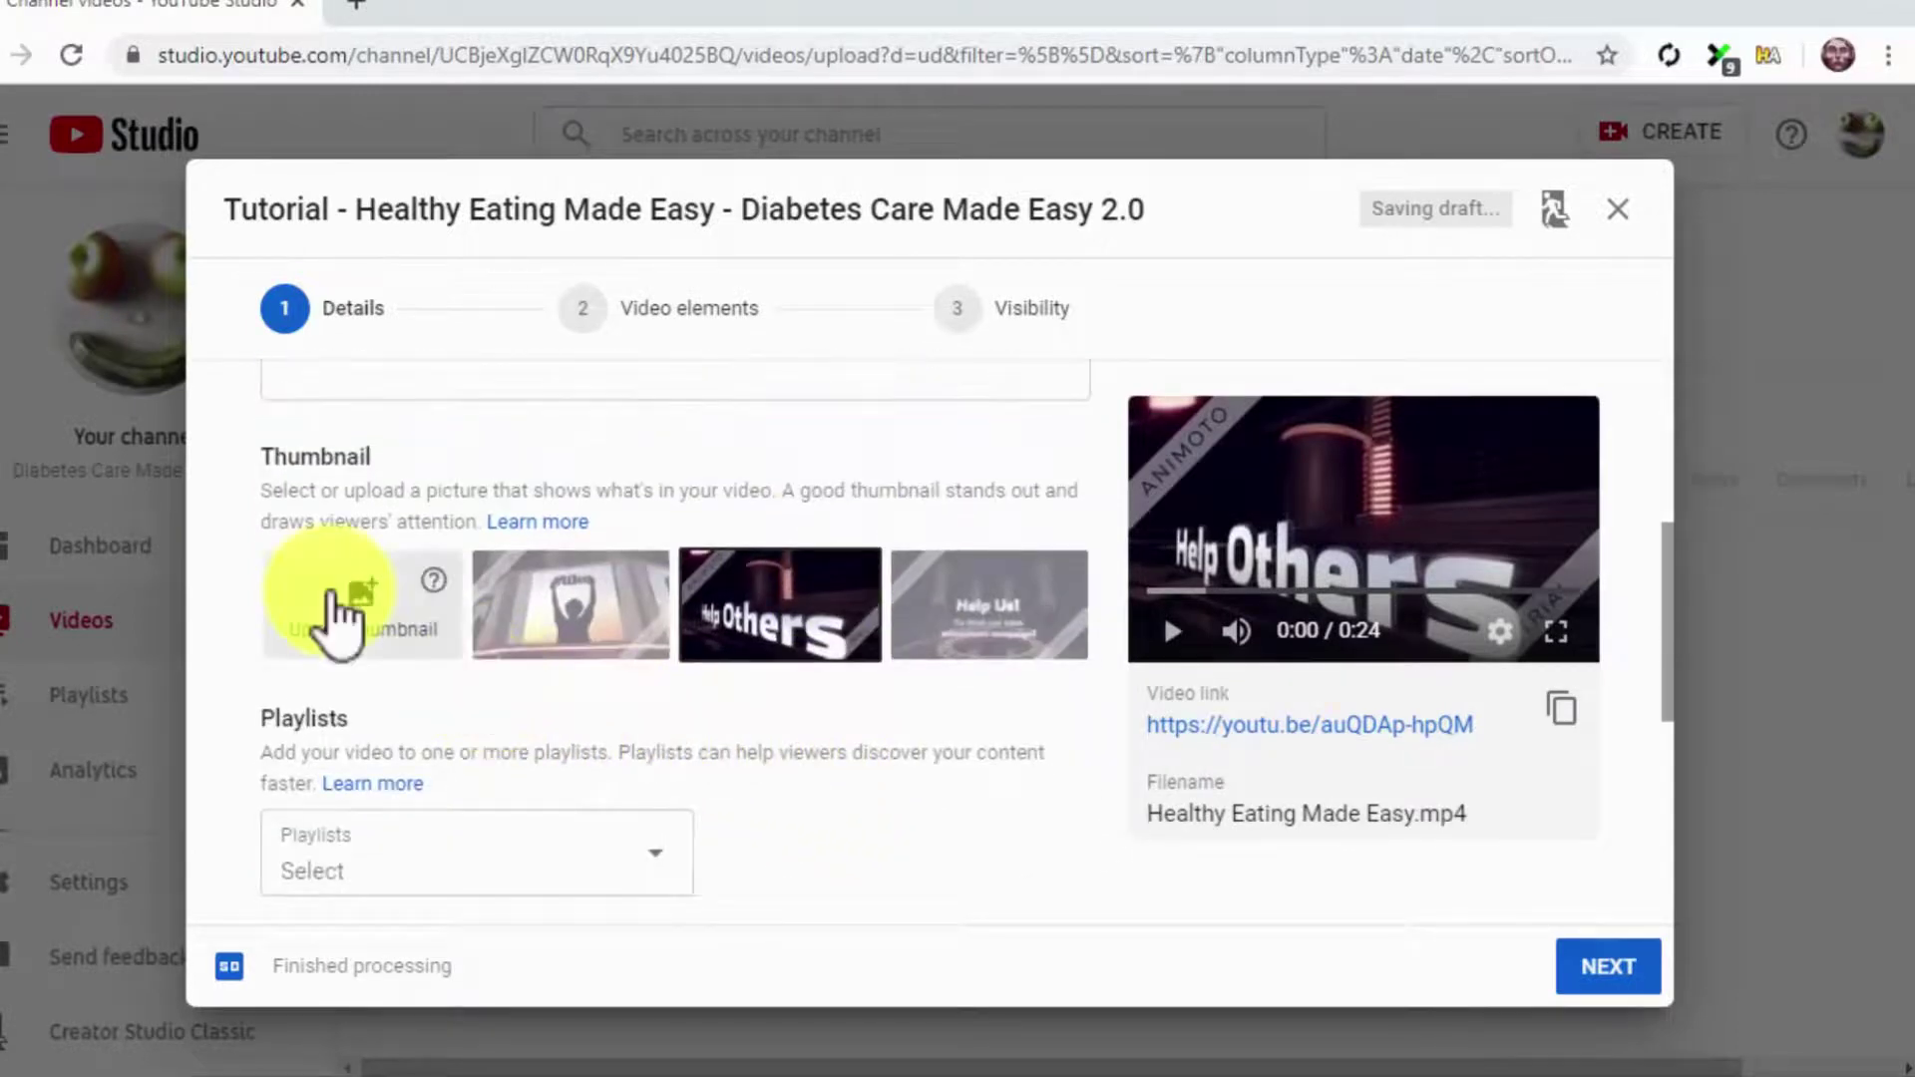
# Upload the Thumbnail image as the video's custom thumbnail
pyautogui.click(333, 596)
pyautogui.doubleClick(846, 242)
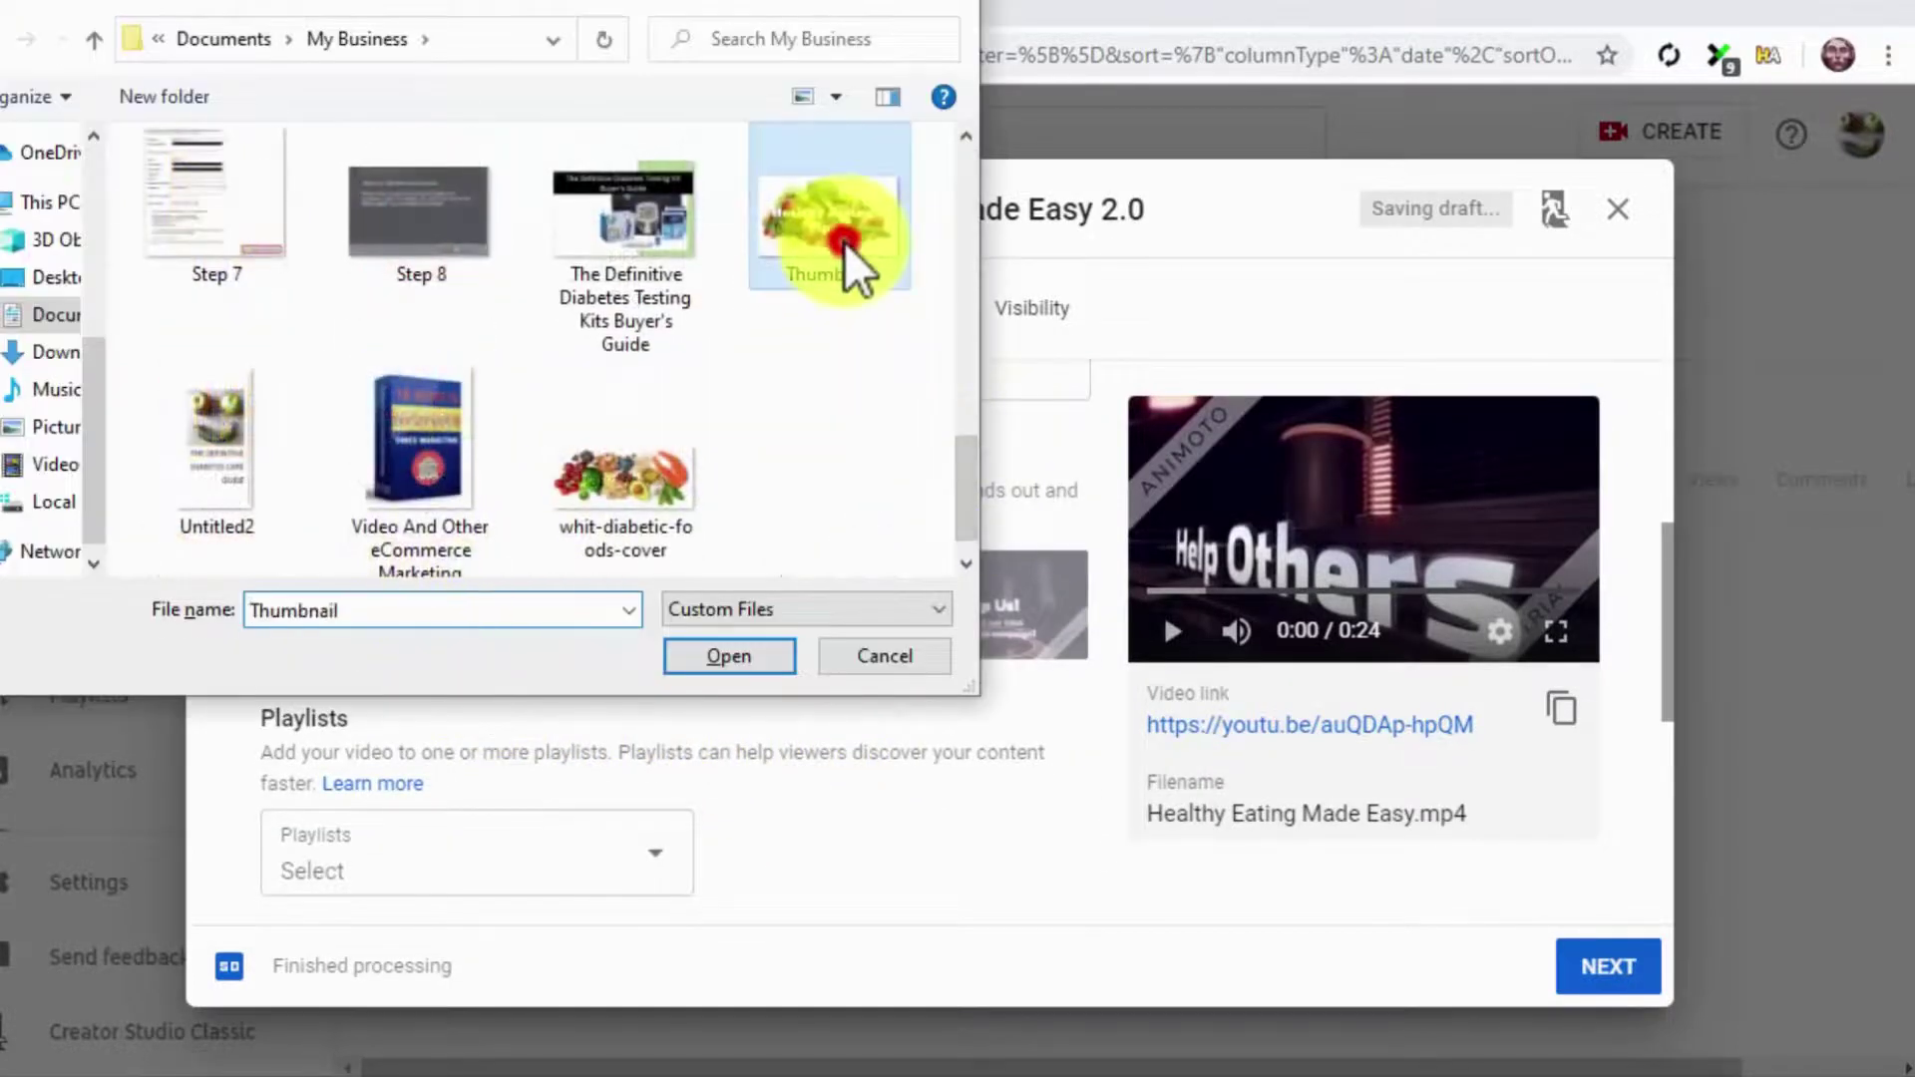
pyautogui.scroll(-7, 1013, 712)
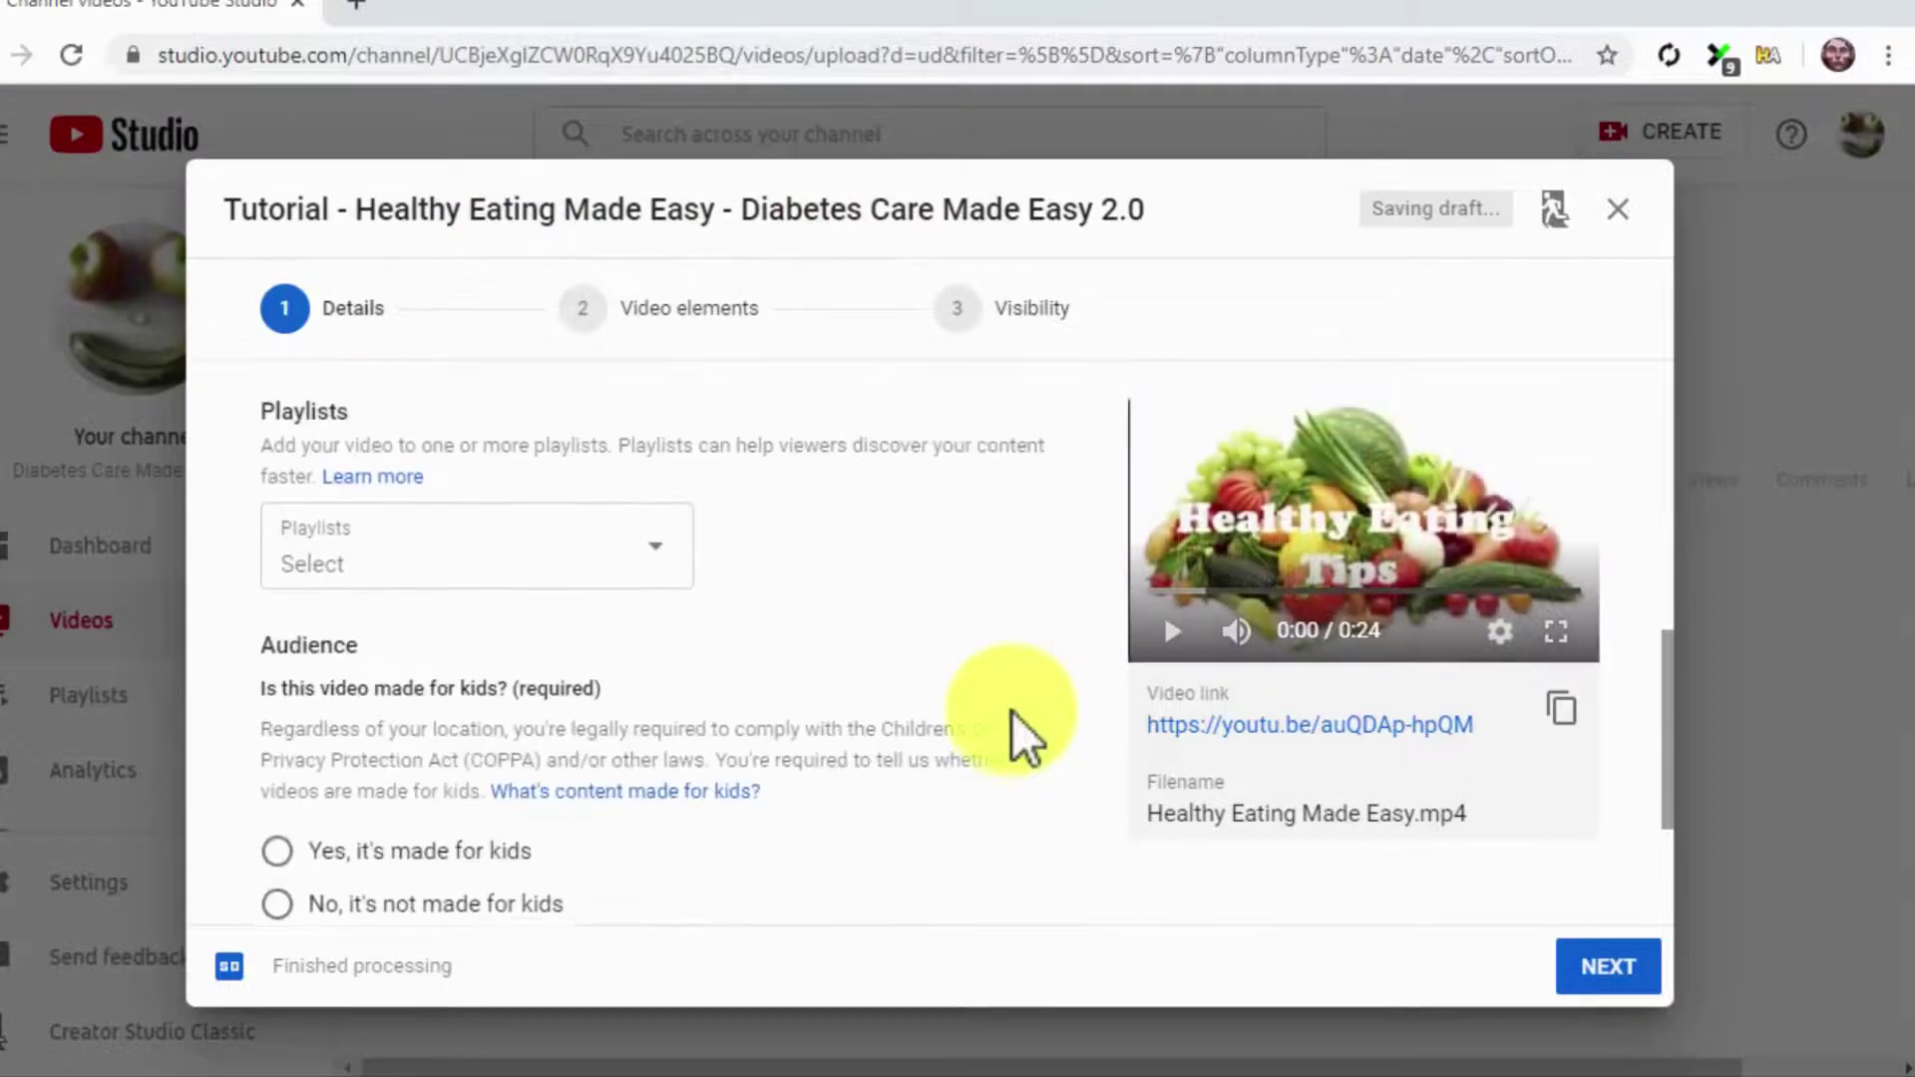
# Mark the video not made for kids and add tags starting with 'Healthy Eating'
pyautogui.click(539, 632)
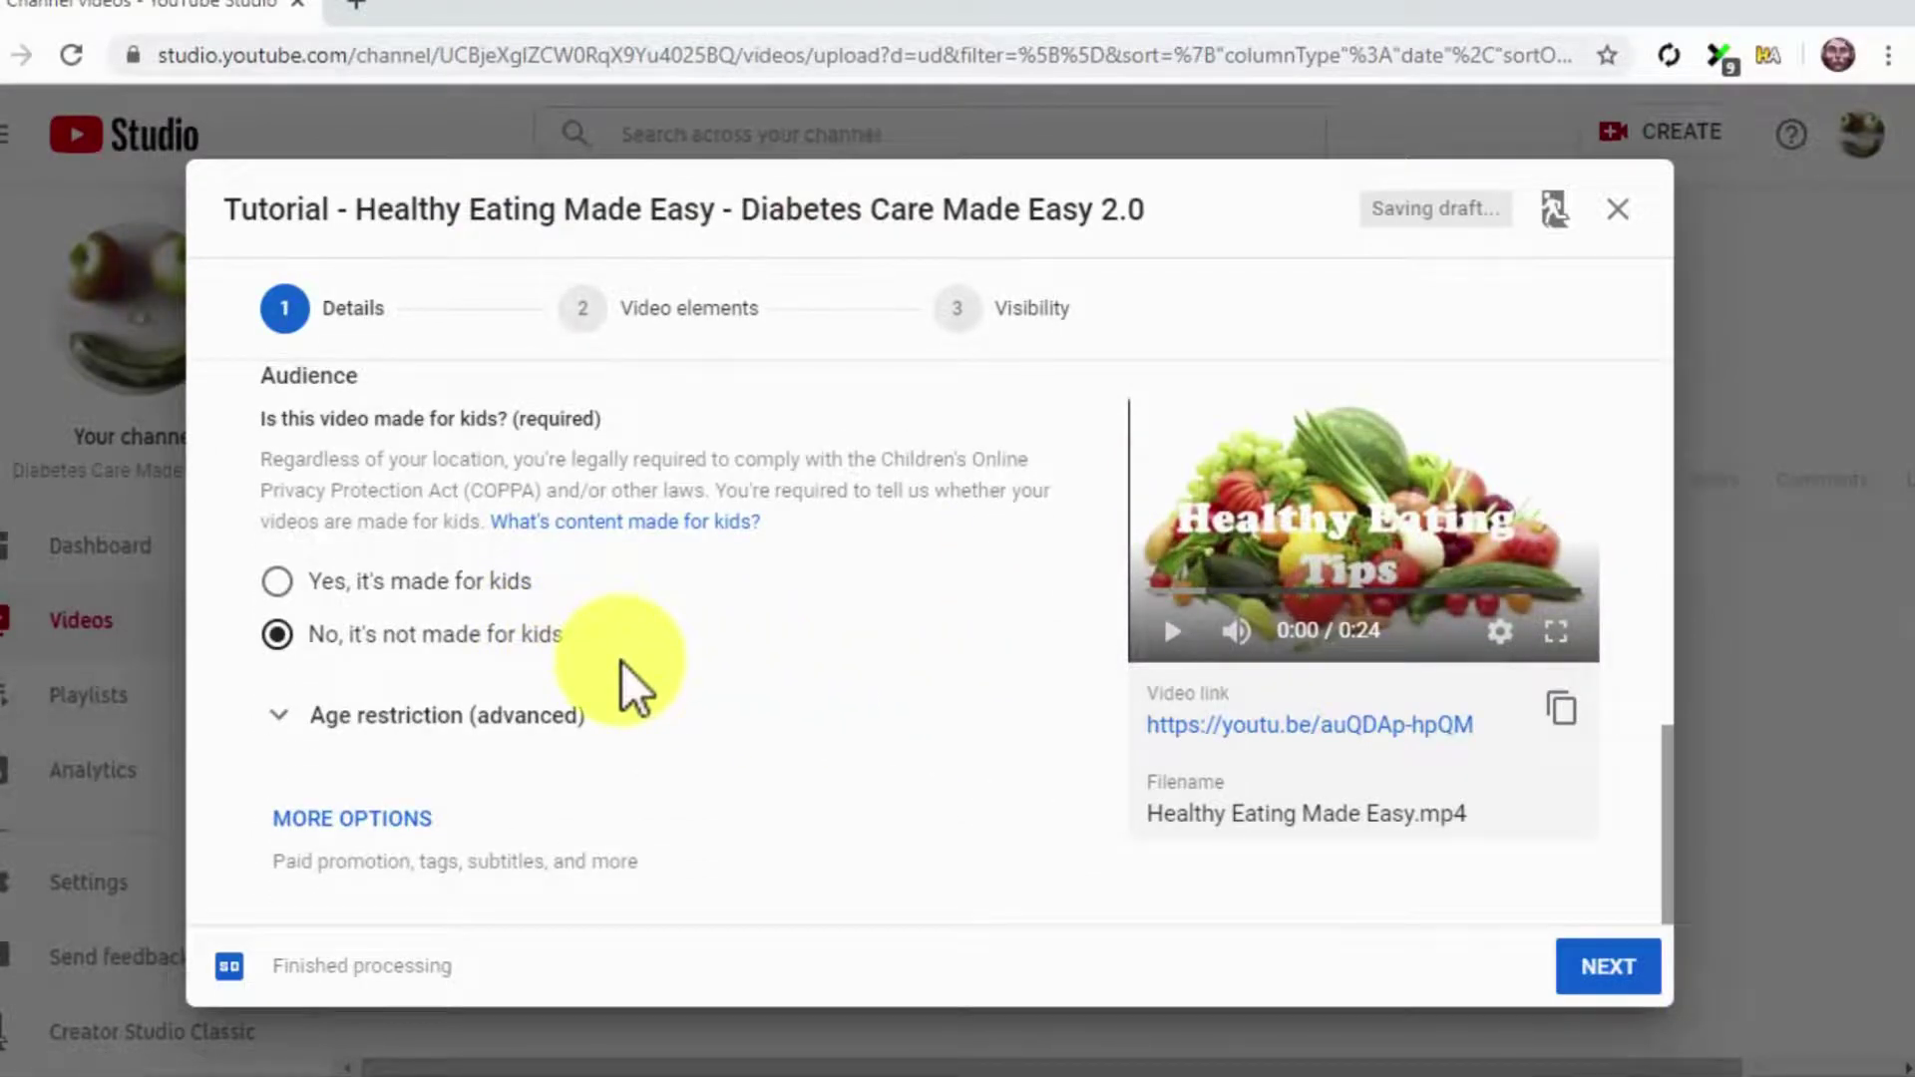
pyautogui.click(384, 816)
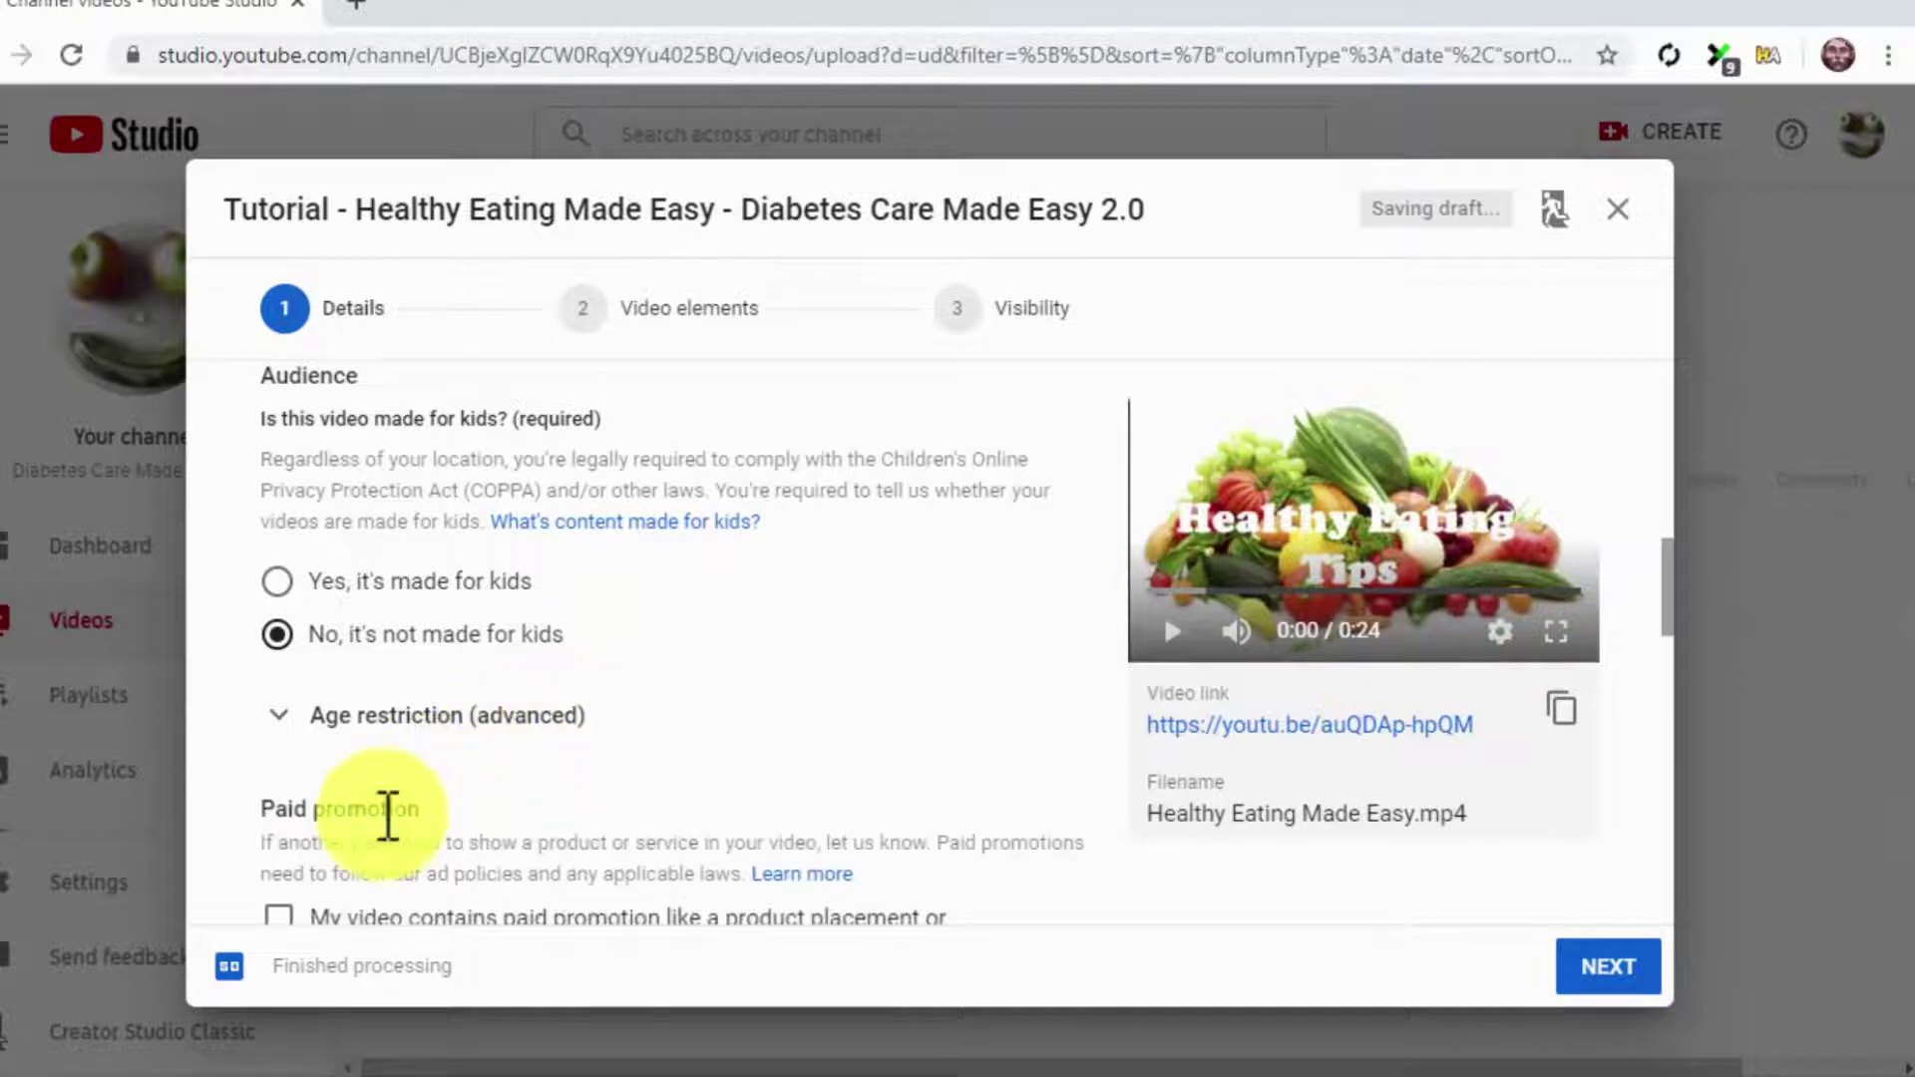
pyautogui.scroll(-5, 866, 836)
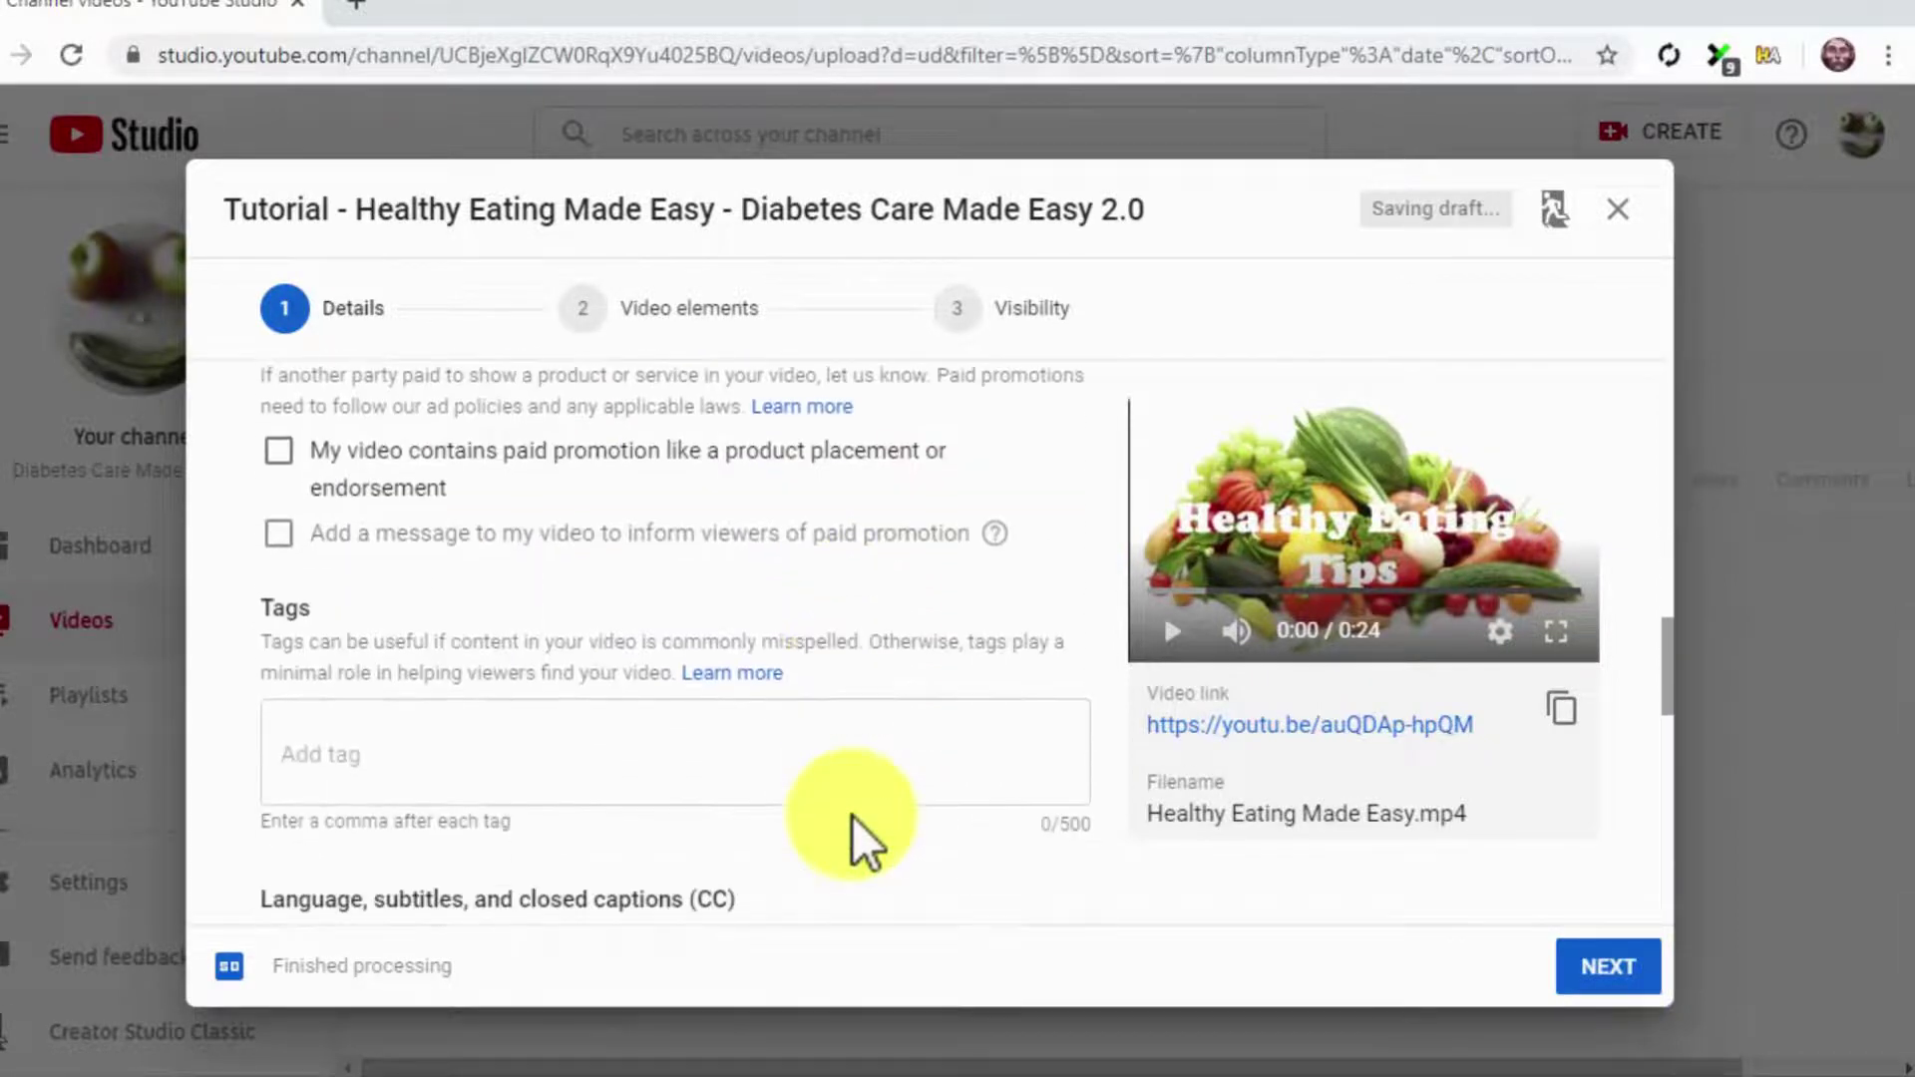
pyautogui.click(821, 774)
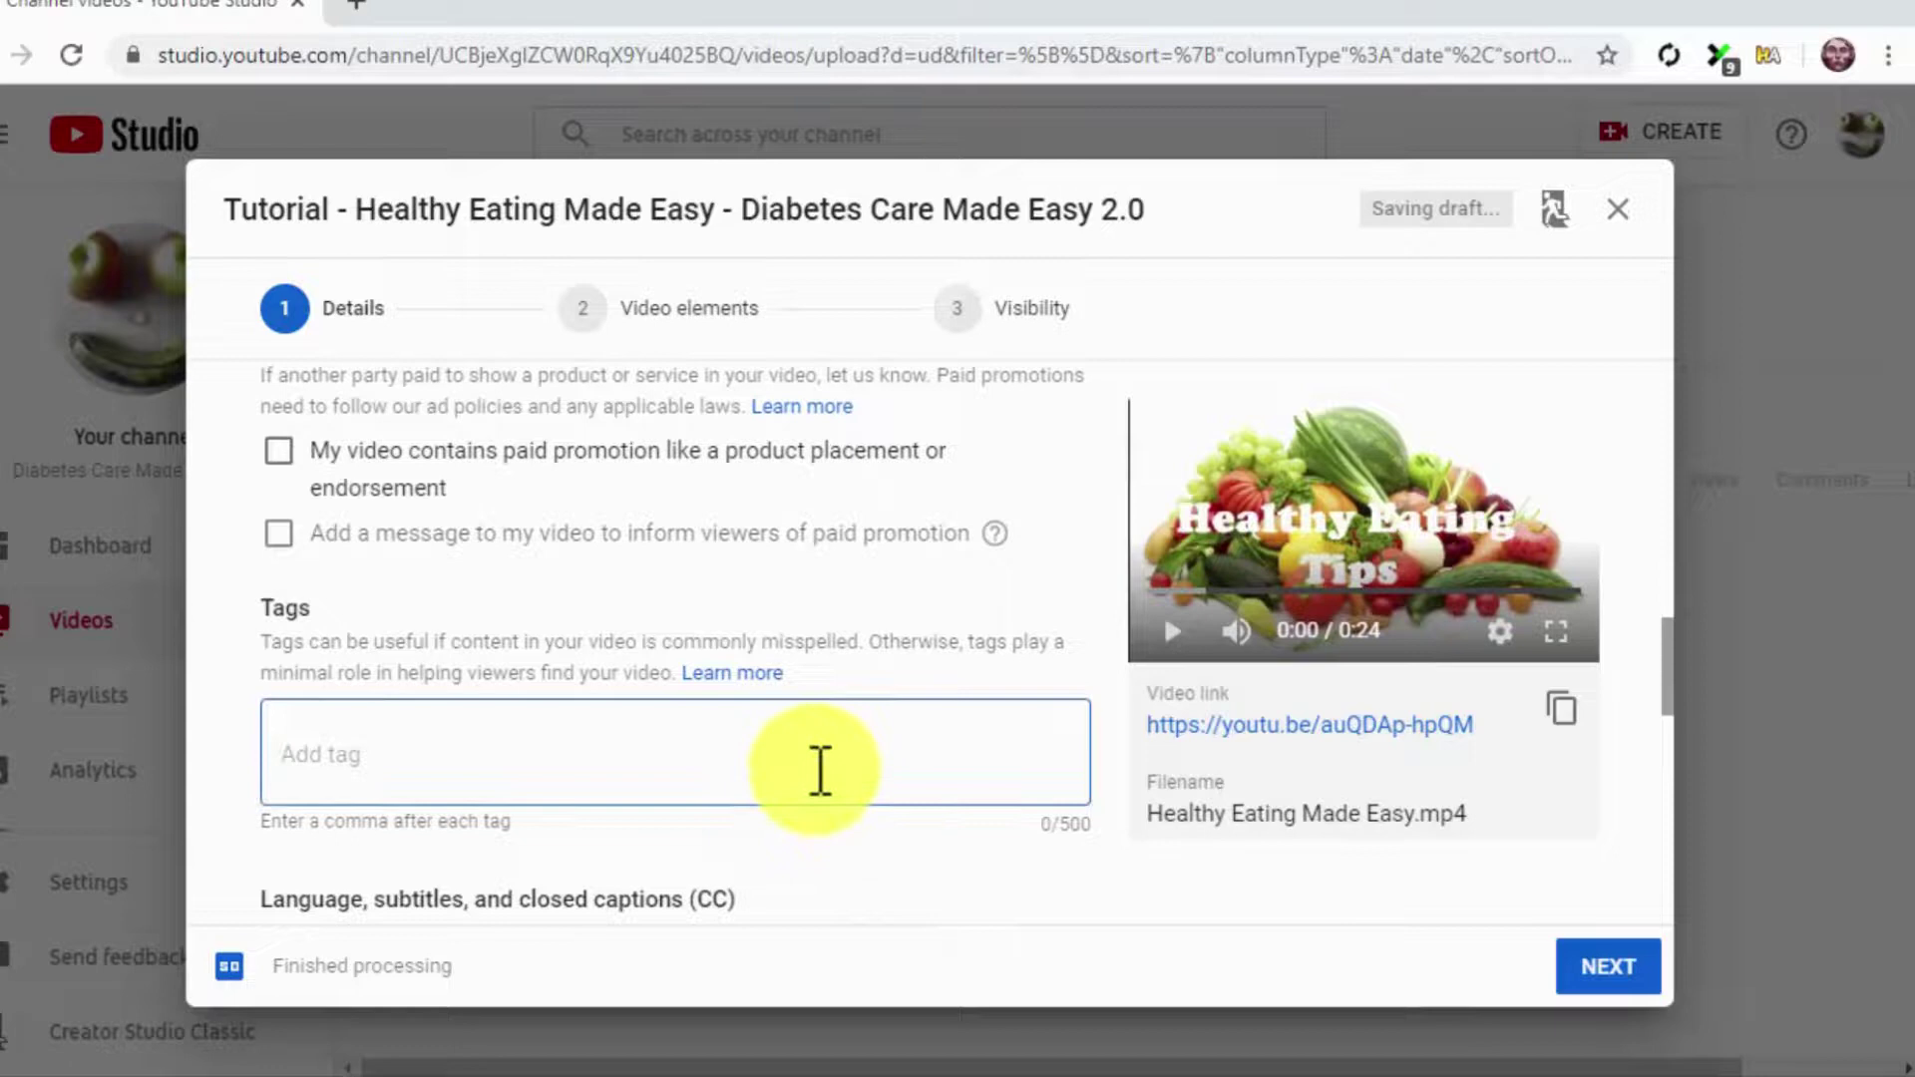
pyautogui.write('Healthy Eating')
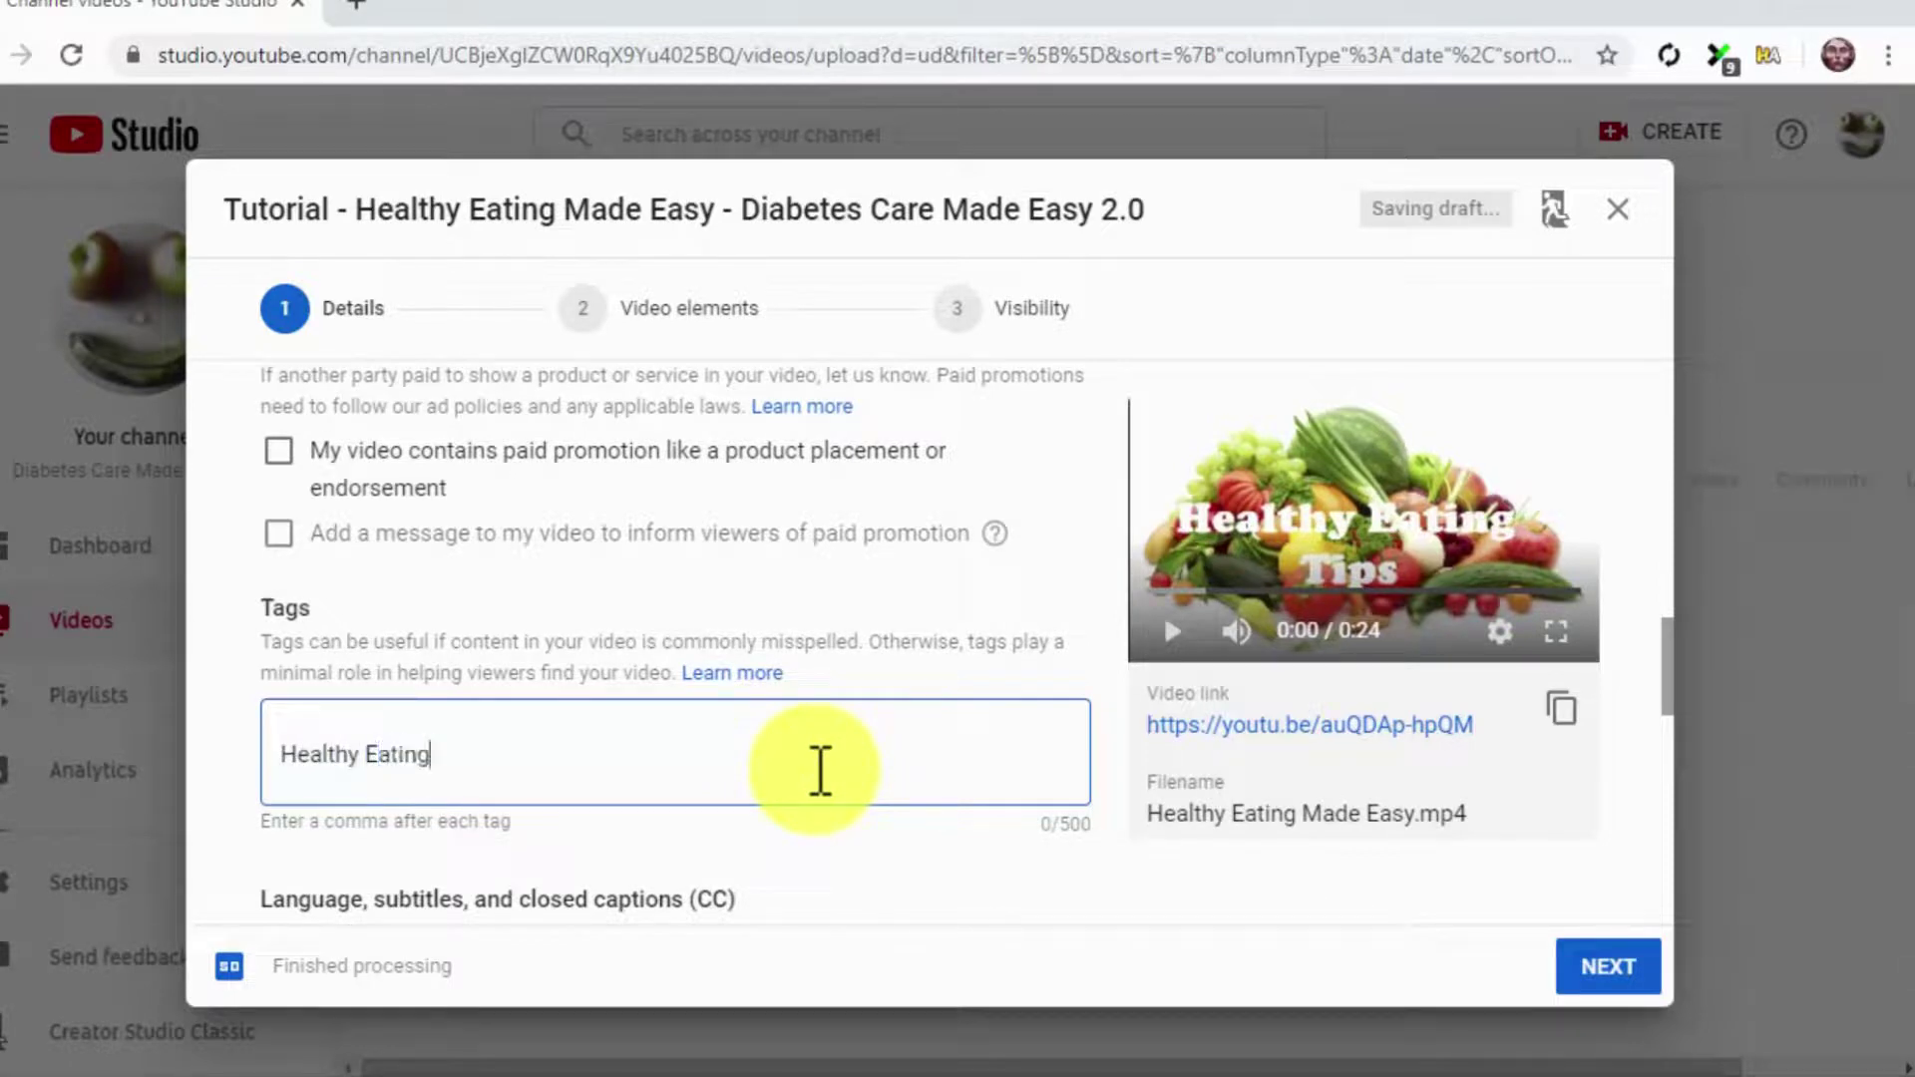
pyautogui.write(',')
pyautogui.write('Healthy food, Health tip, Healthy lifestyless, Fitness foods')
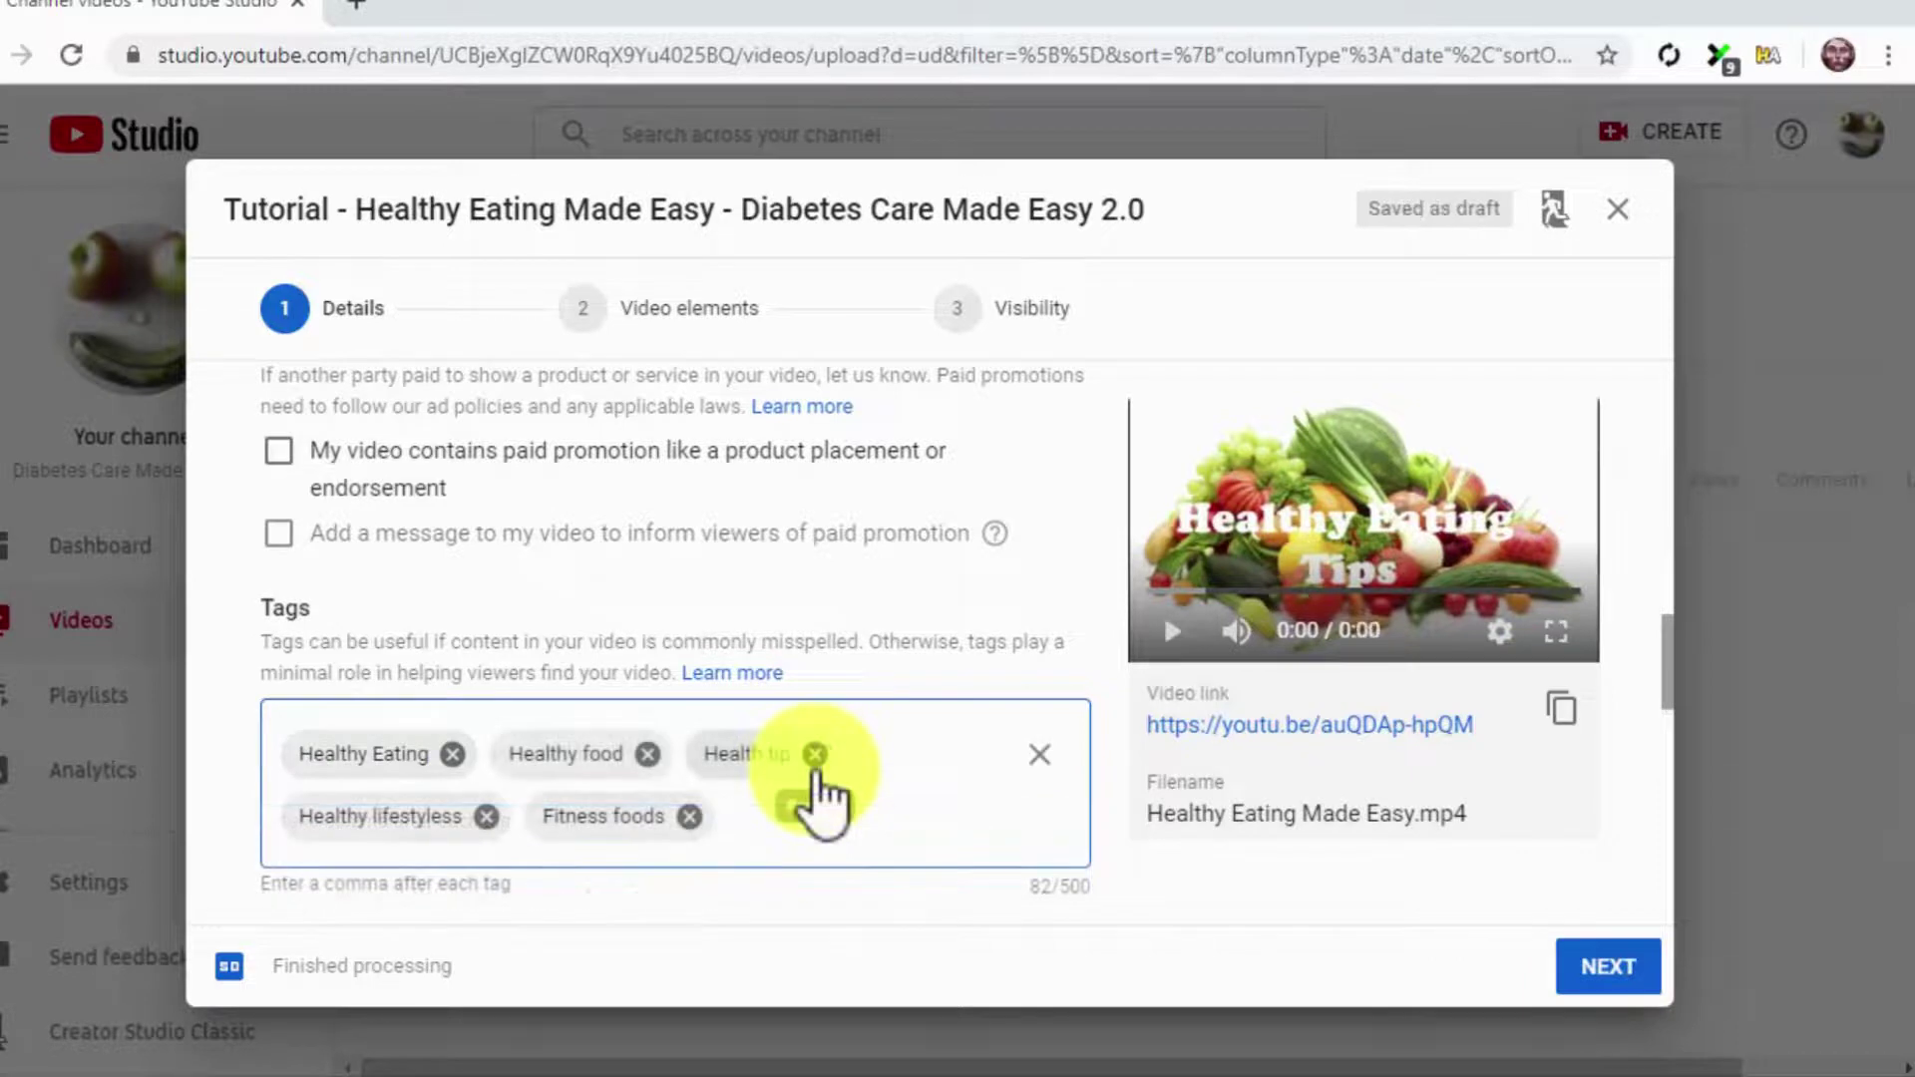
# Set the video language to English and keep Howto & Style as the category
pyautogui.scroll(-8, 816, 776)
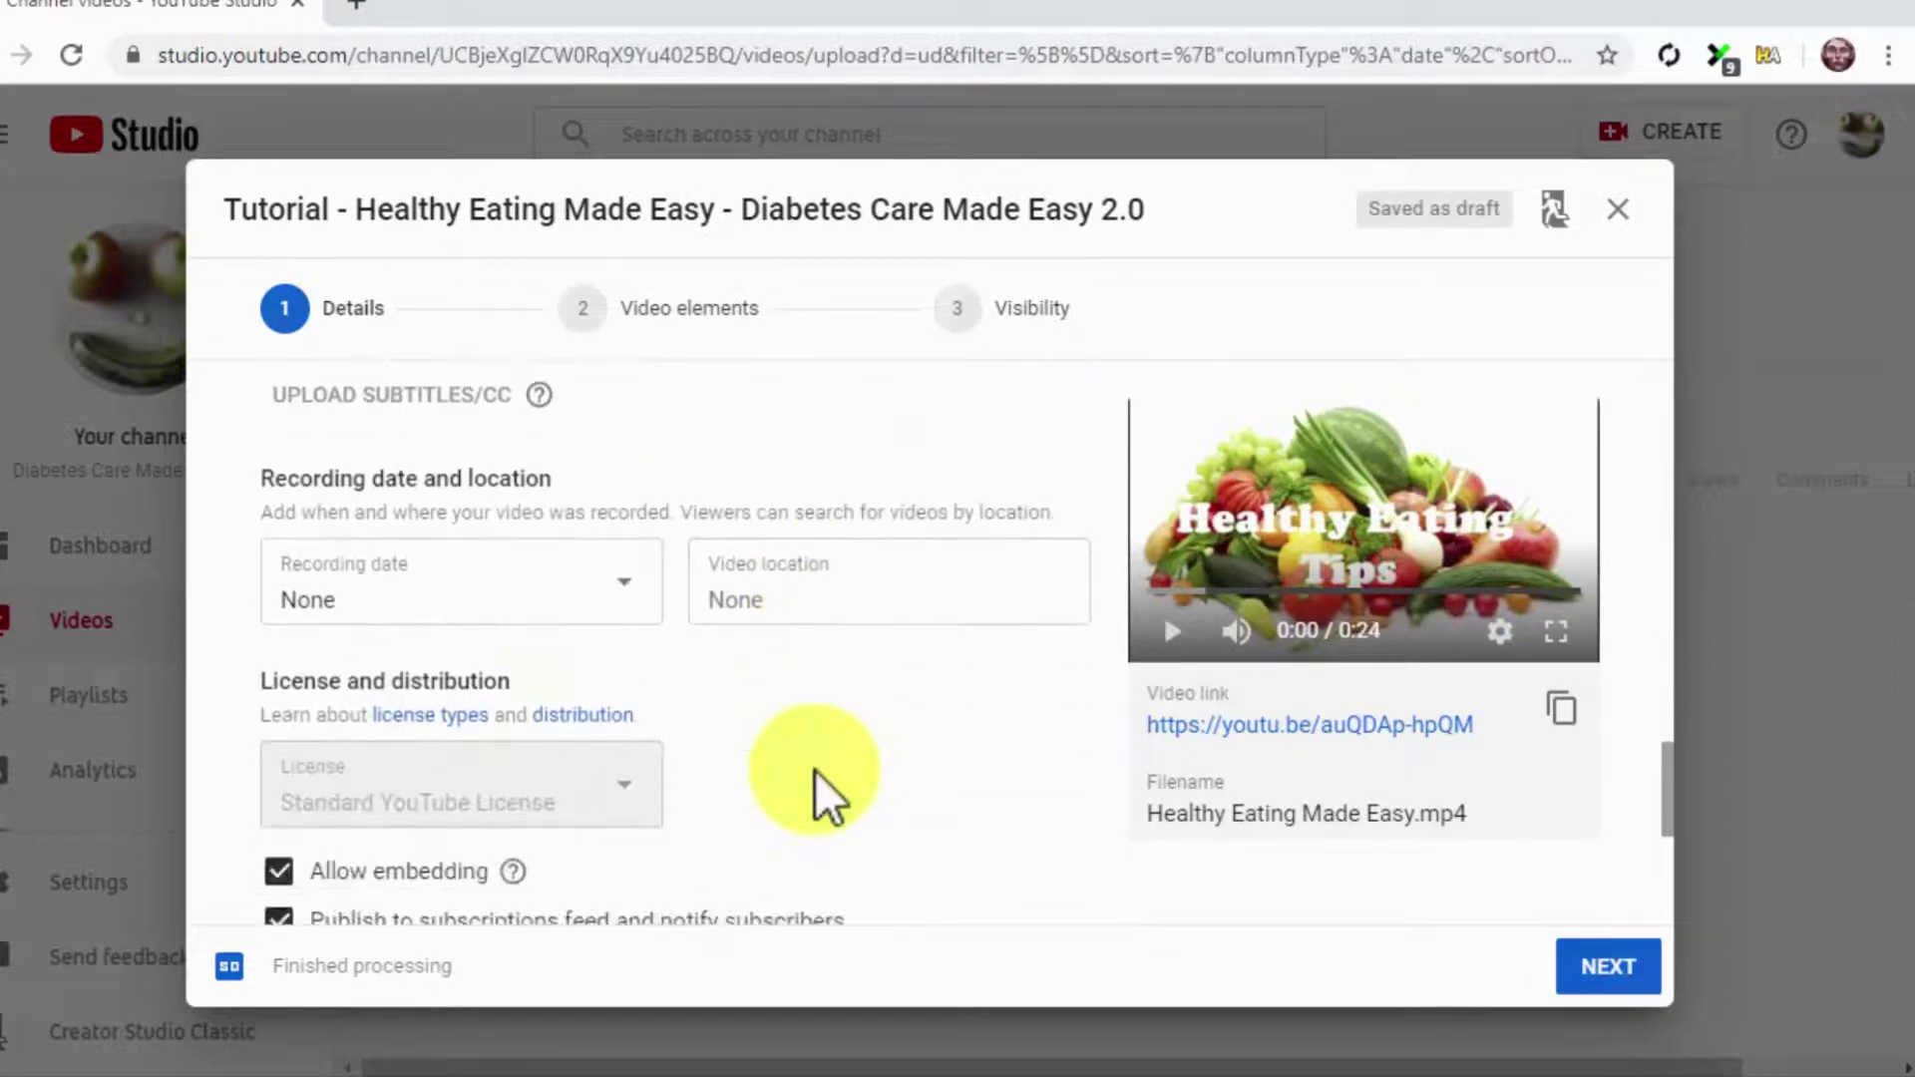
pyautogui.scroll(2, 816, 776)
pyautogui.click(459, 444)
pyautogui.click(428, 632)
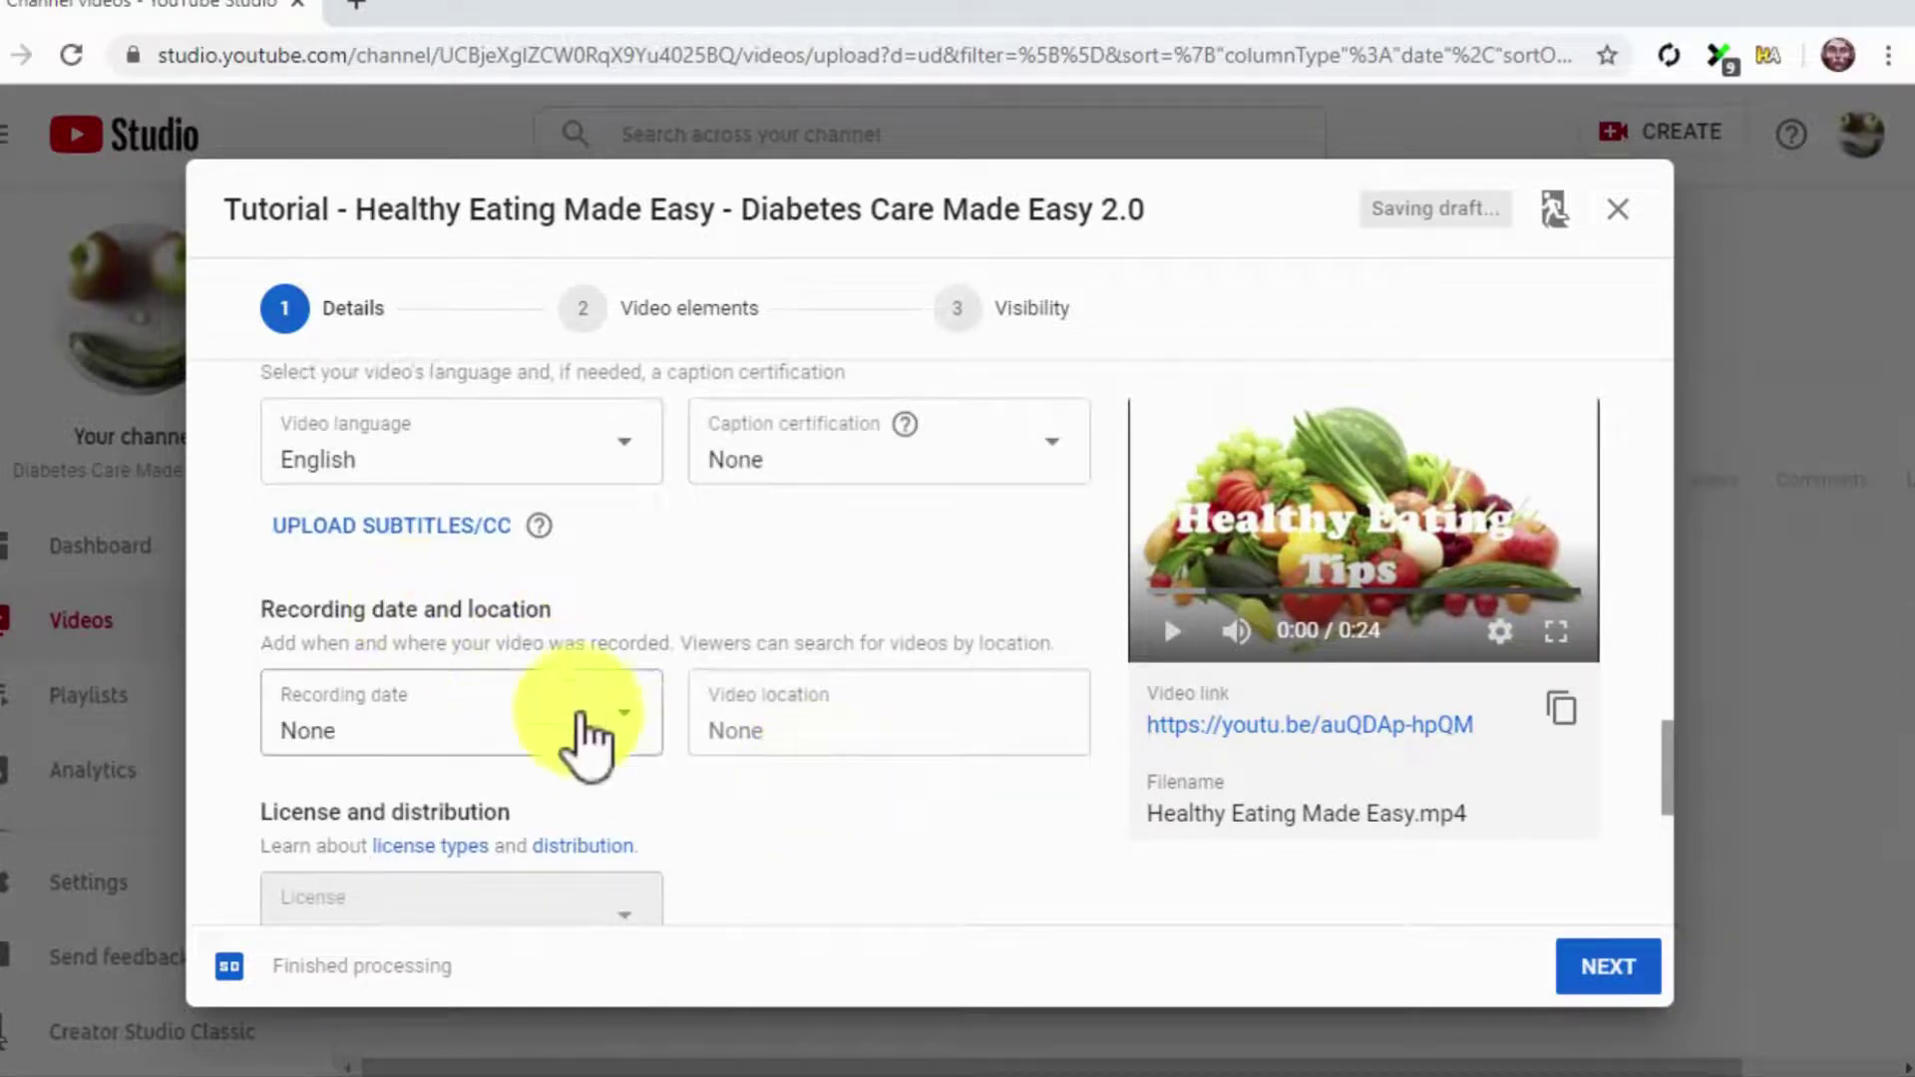
pyautogui.scroll(-5, 837, 825)
pyautogui.click(641, 780)
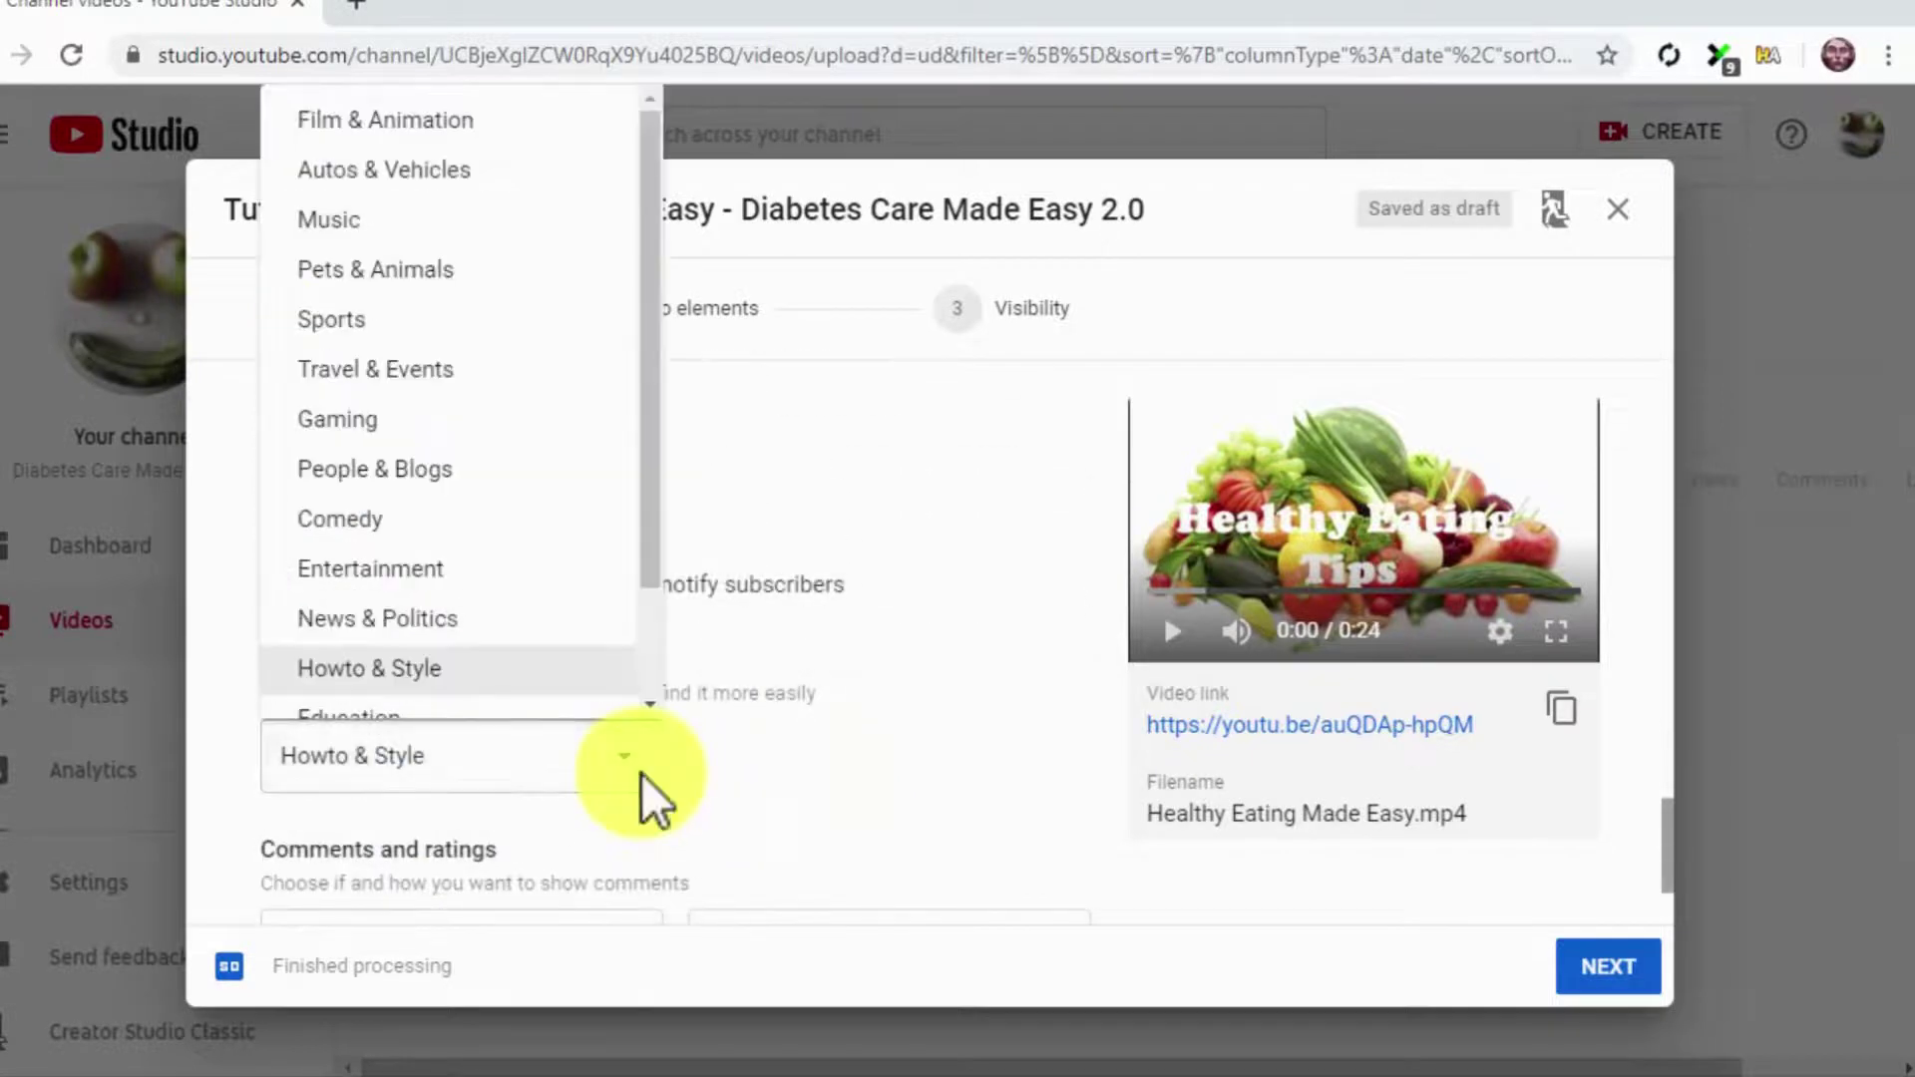
pyautogui.moveTo(651, 534); pyautogui.dragTo(663, 634)
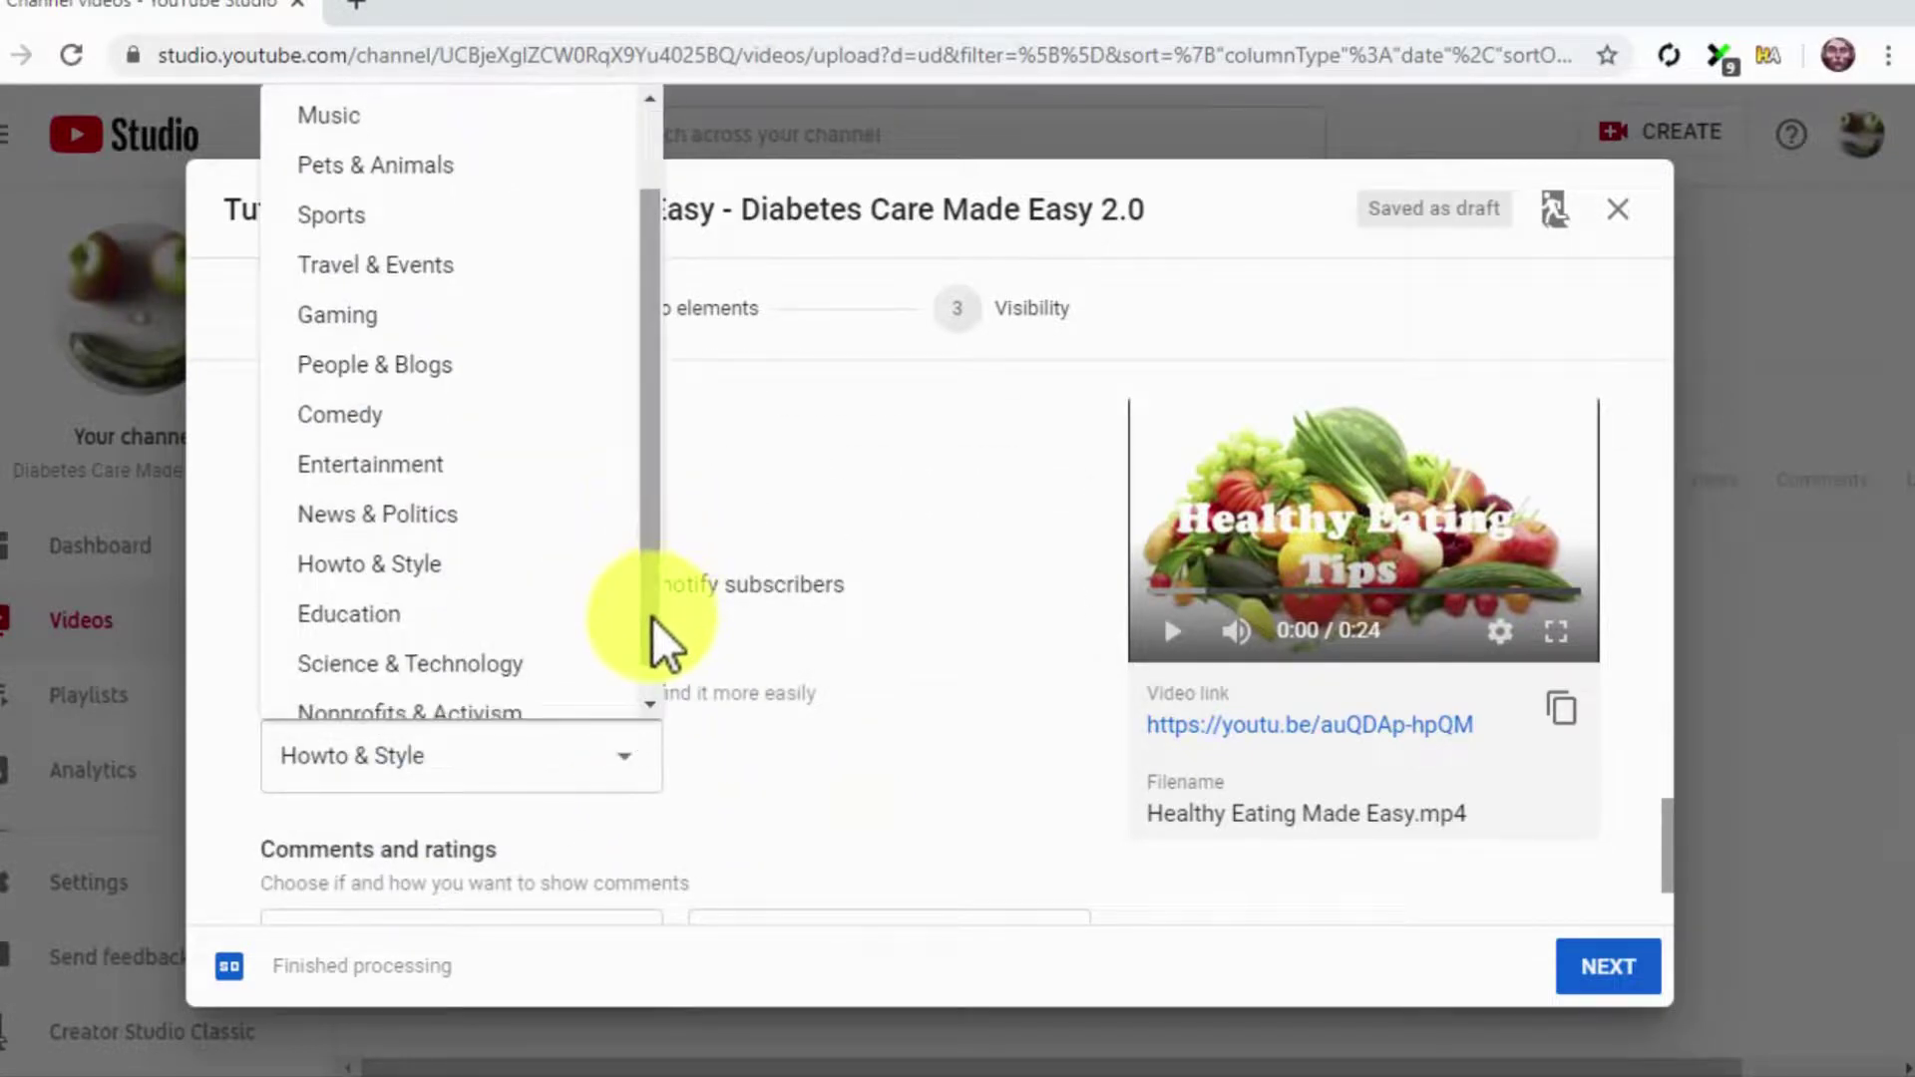
pyautogui.press('Escape')
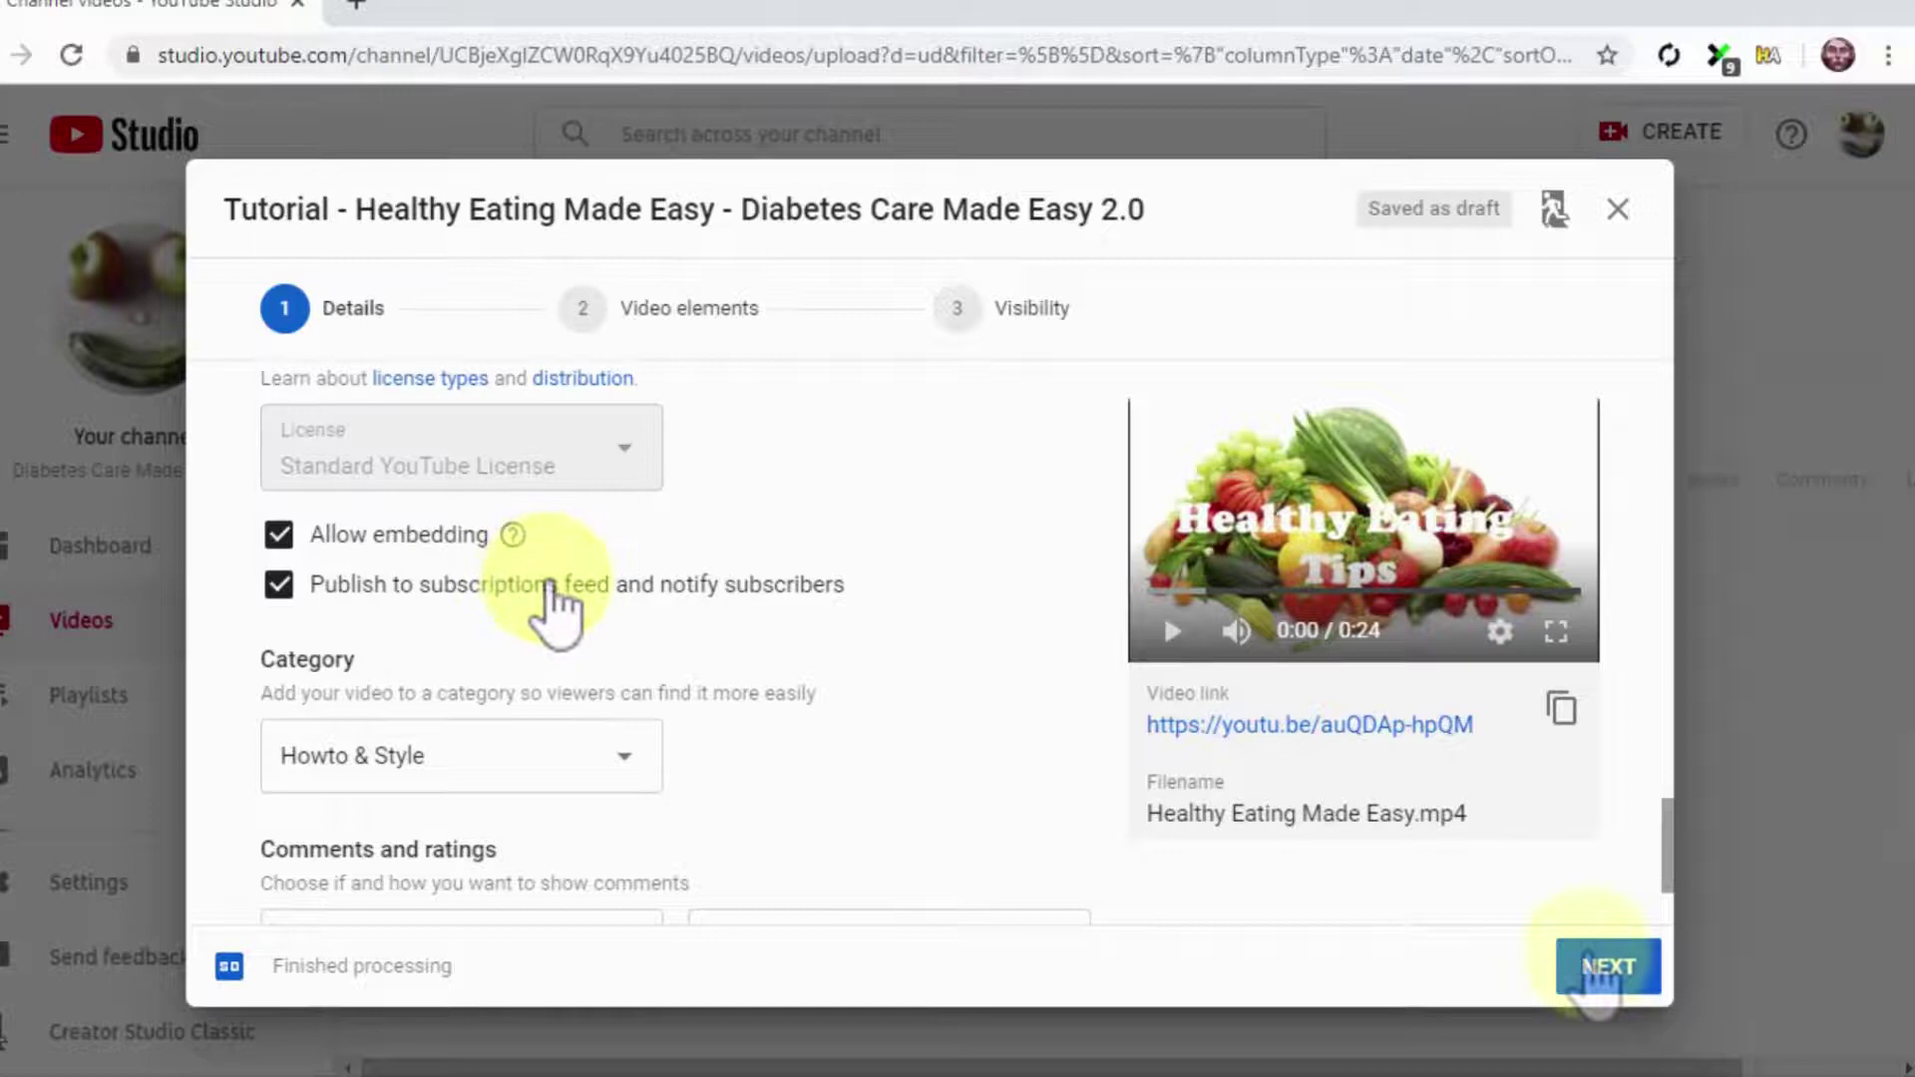
# Advance to the Visibility step, choose Public, and publish the video
pyautogui.click(1596, 966)
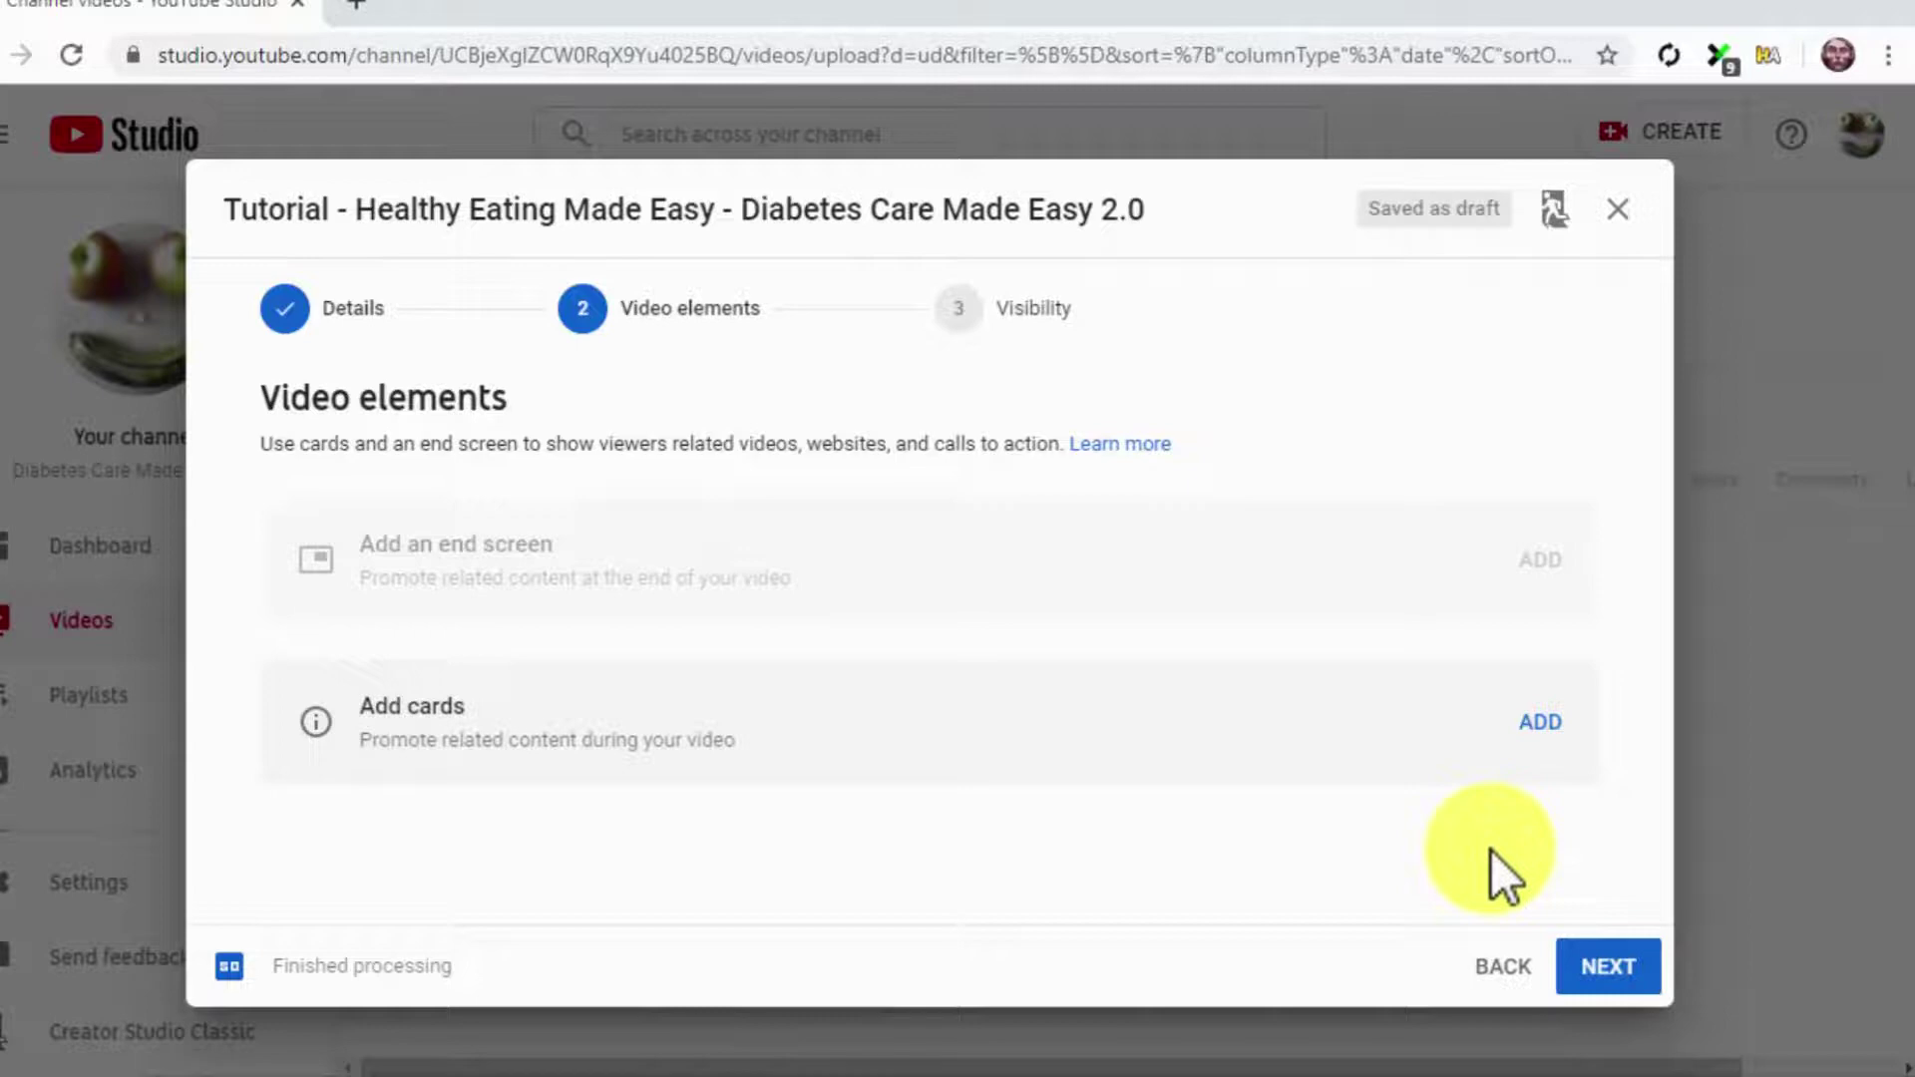
pyautogui.click(1590, 969)
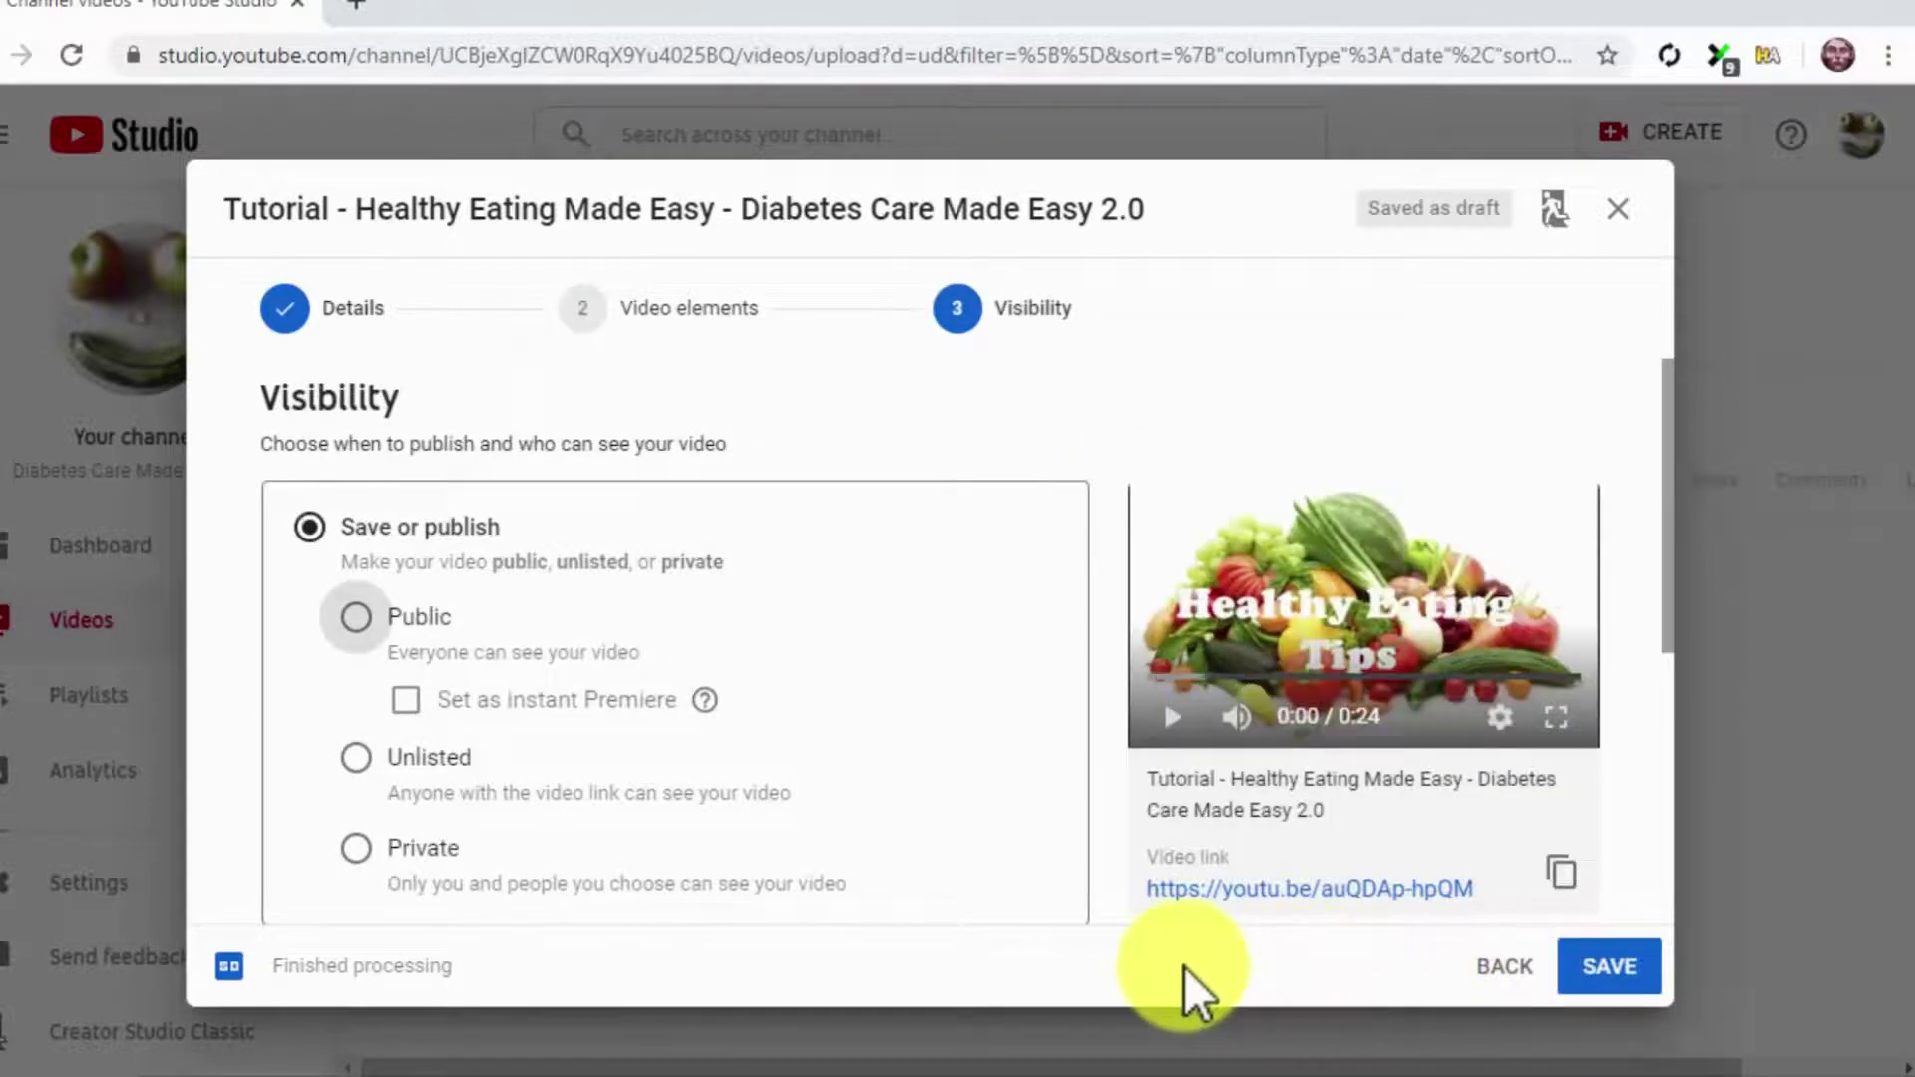
pyautogui.click(363, 636)
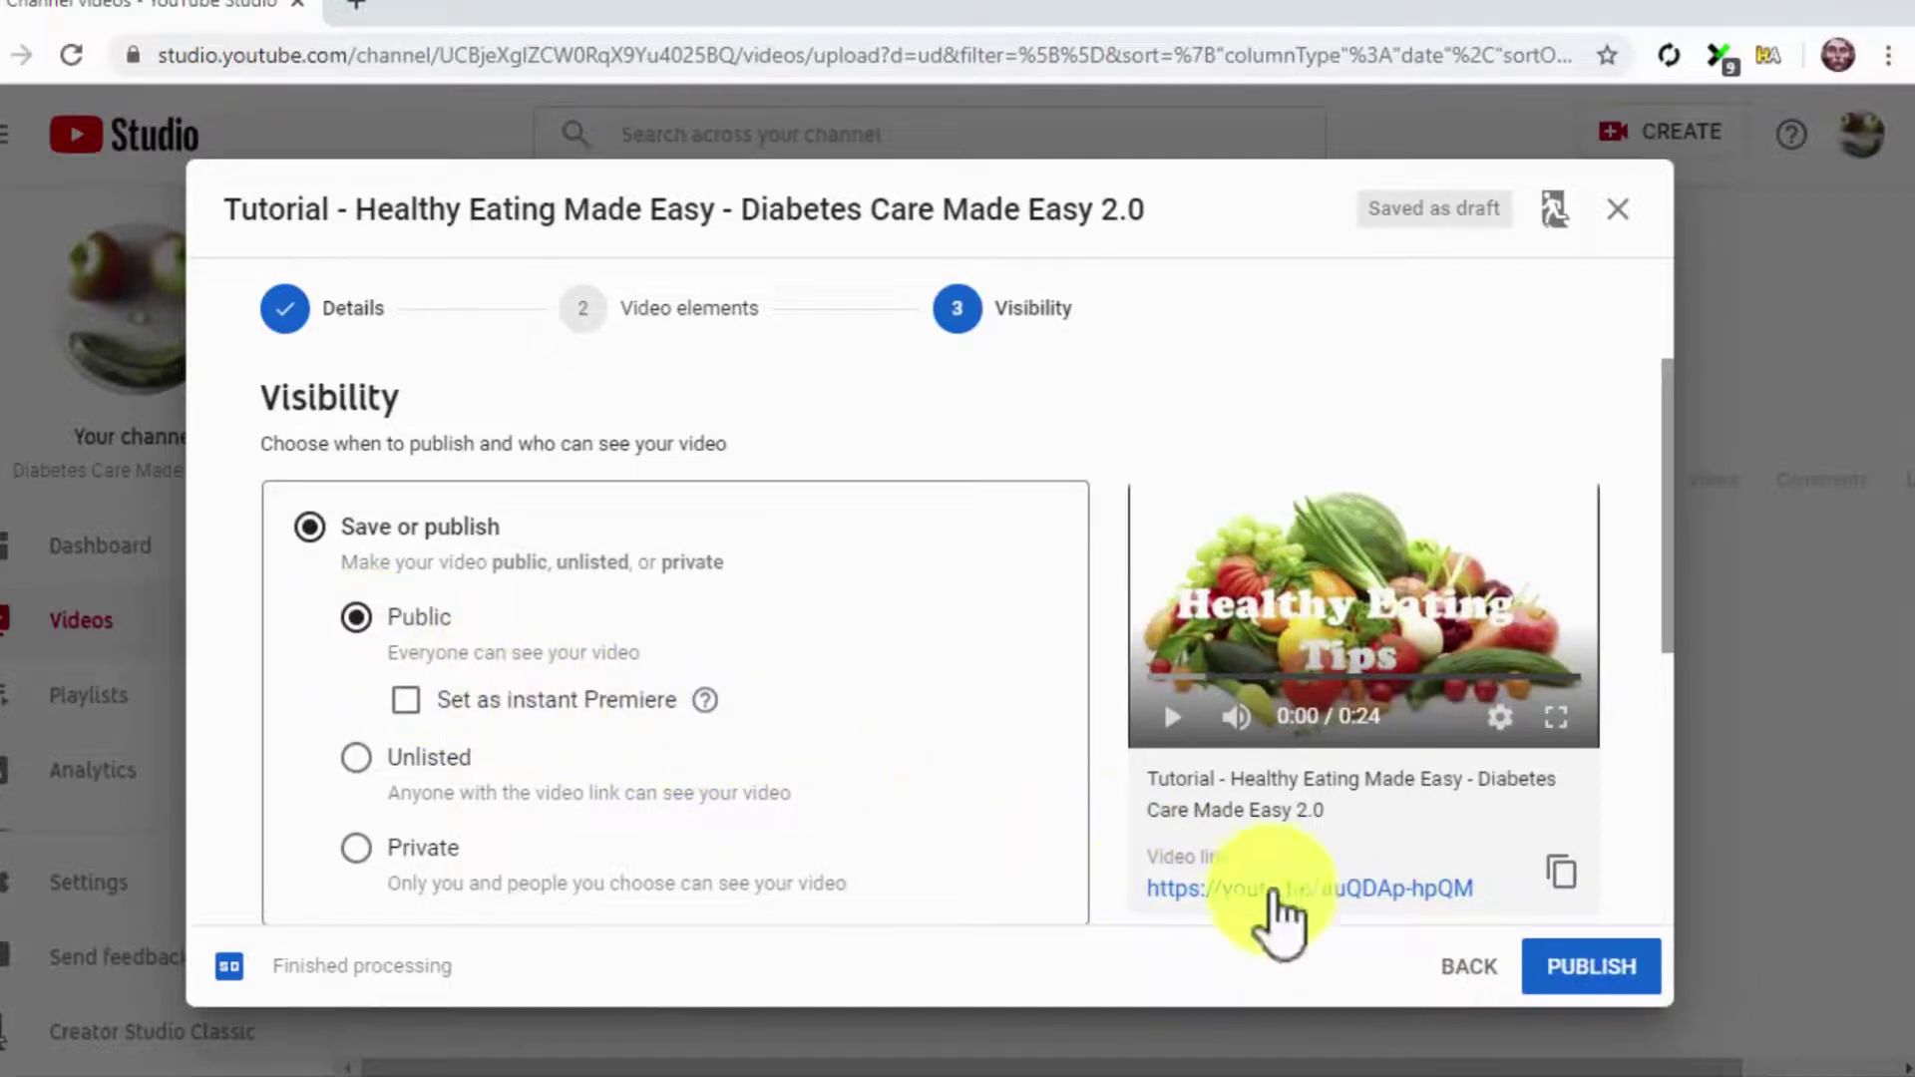
pyautogui.click(1556, 959)
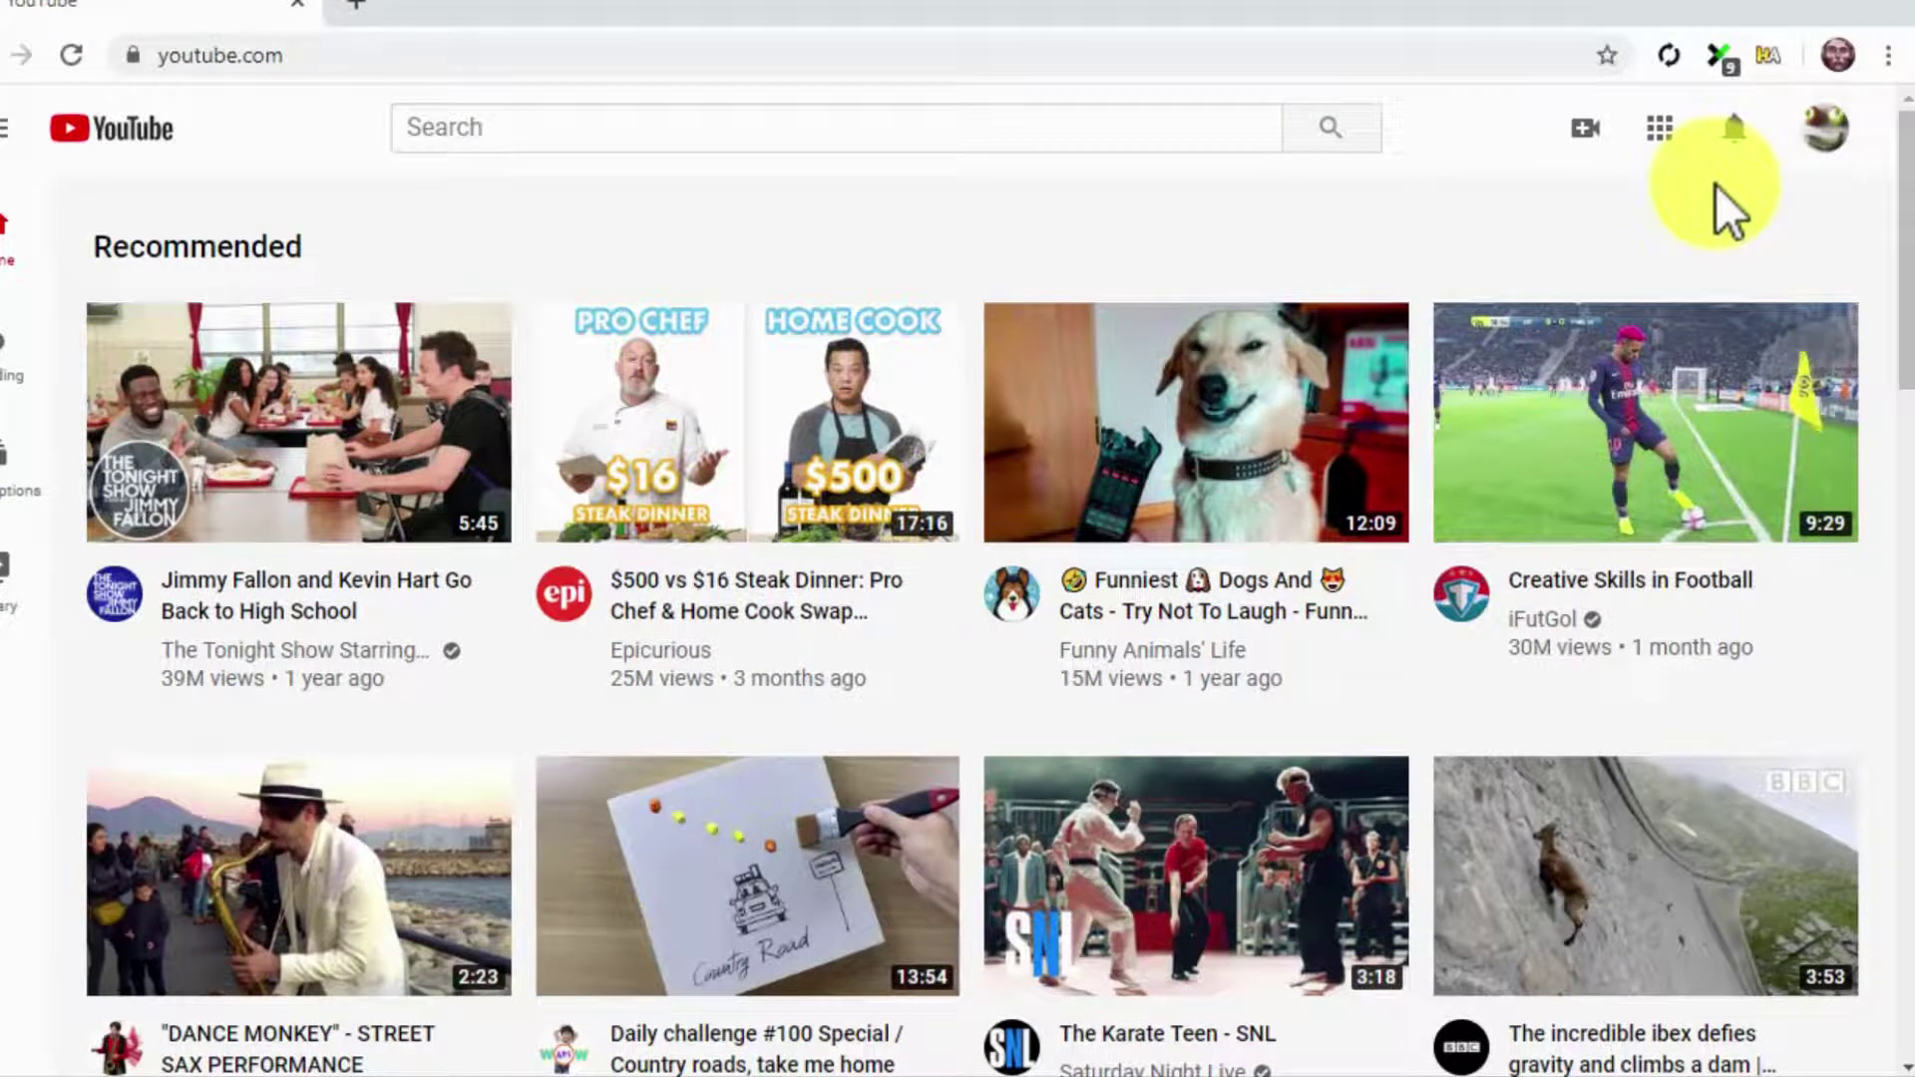
# Search YouTube for 'healthy eating made easy healthy food'
pyautogui.click(1207, 127)
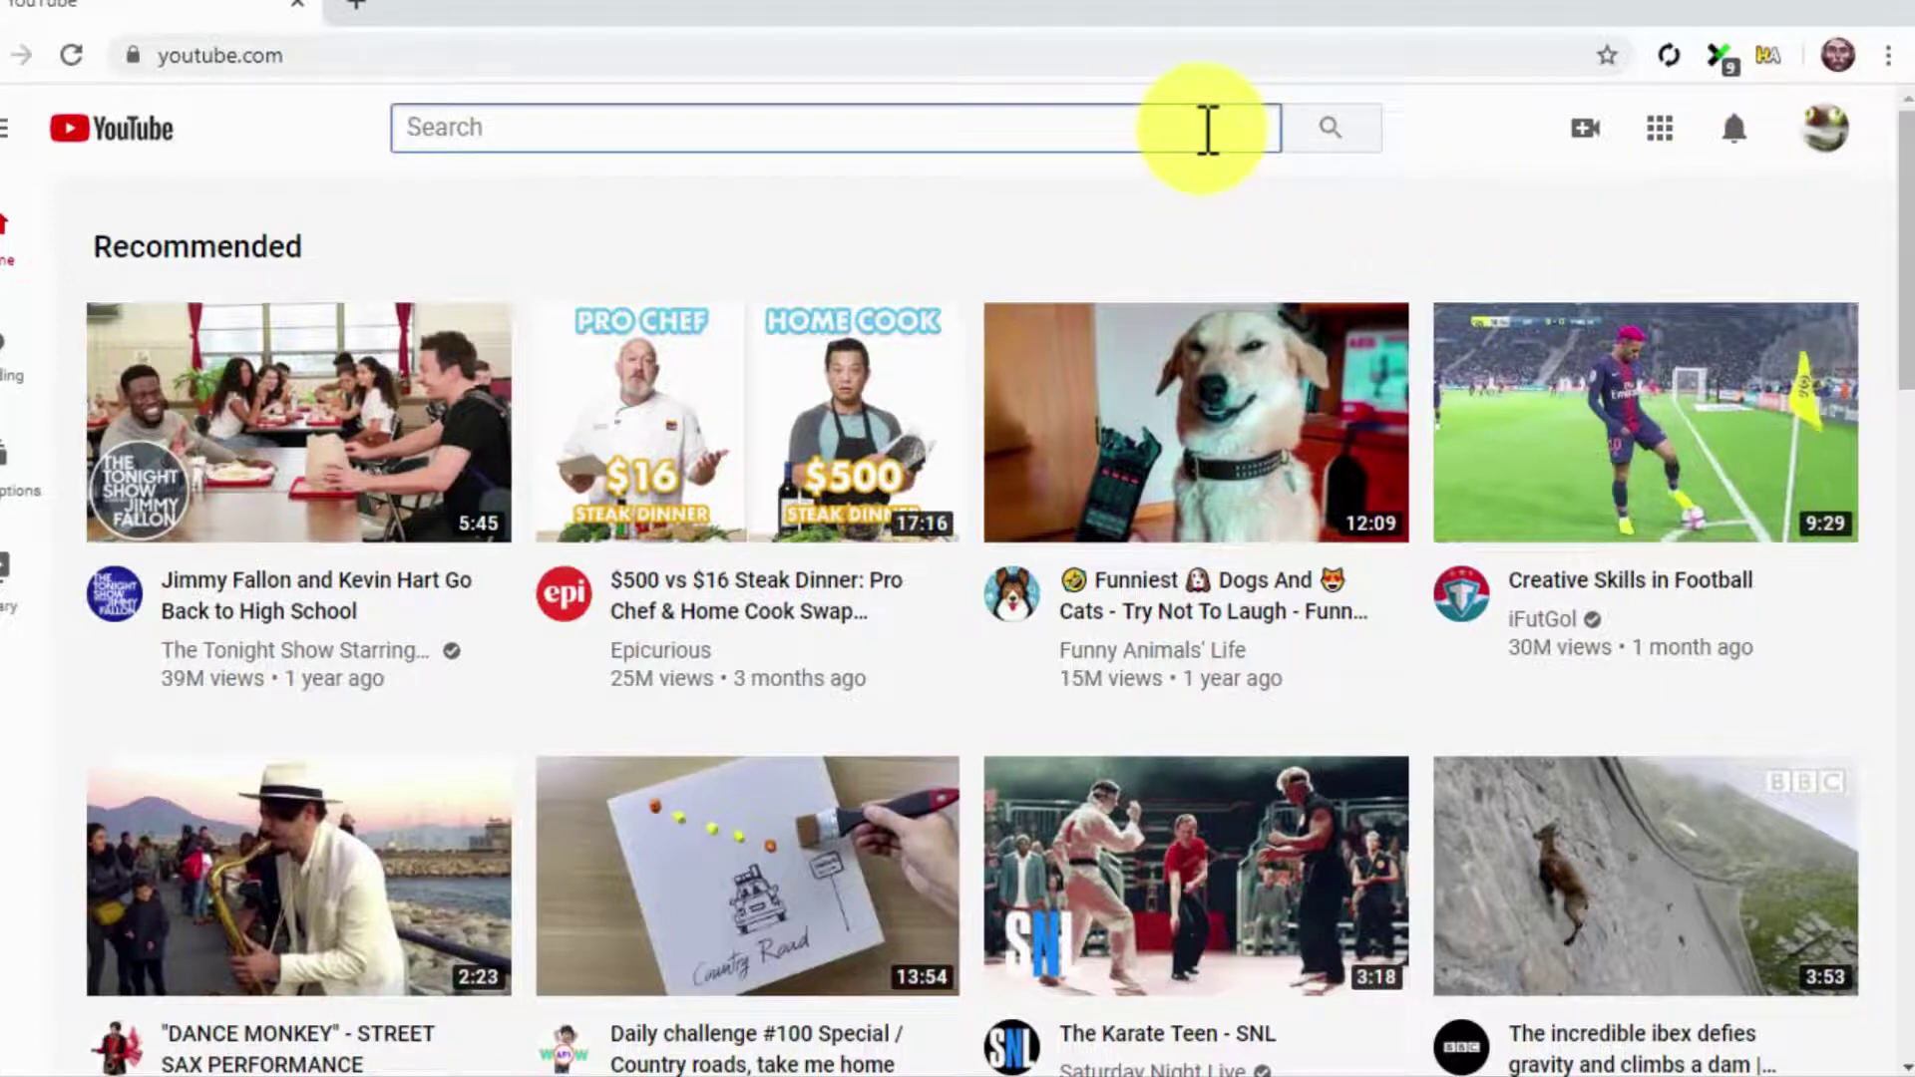
pyautogui.write('healthy eating made easy healthy food')
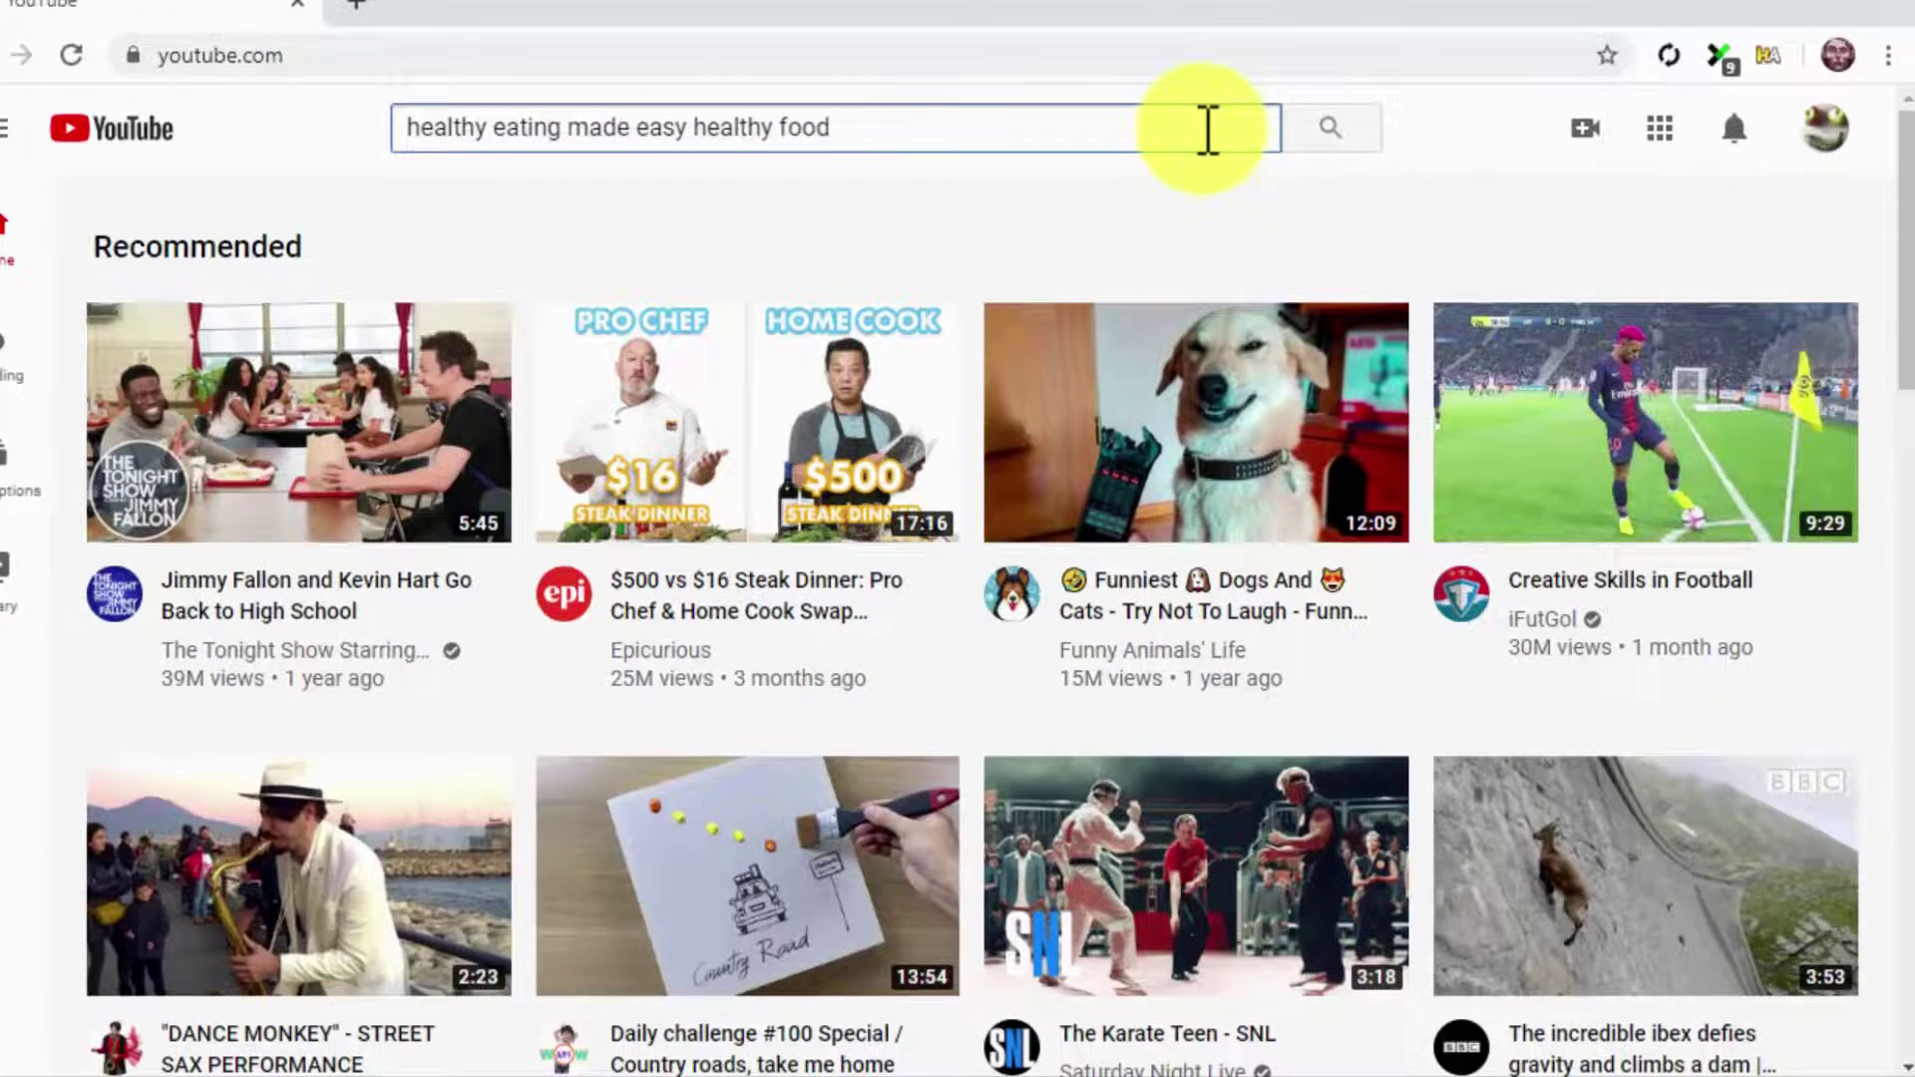
pyautogui.press('Return')
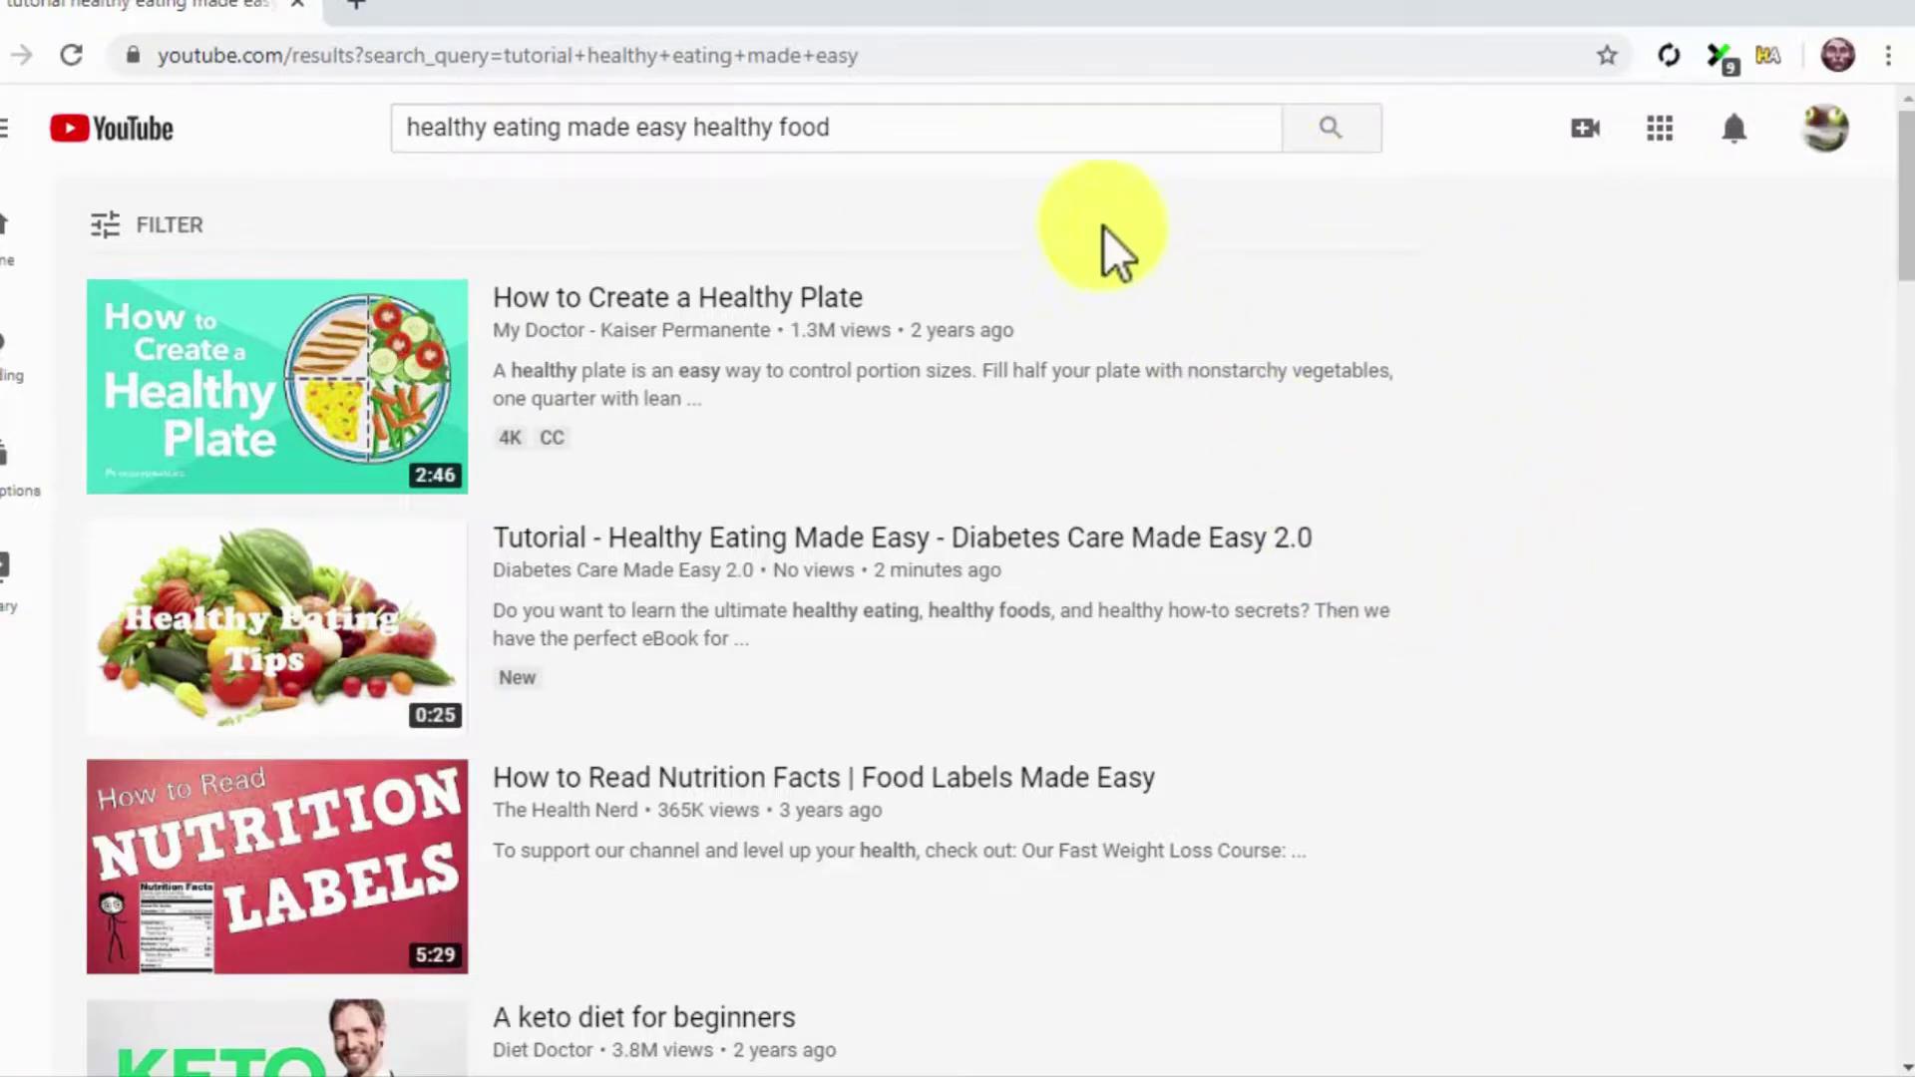
# Go to google.com in the browser
pyautogui.click(923, 55)
pyautogui.write('google.com')
pyautogui.press('Return')
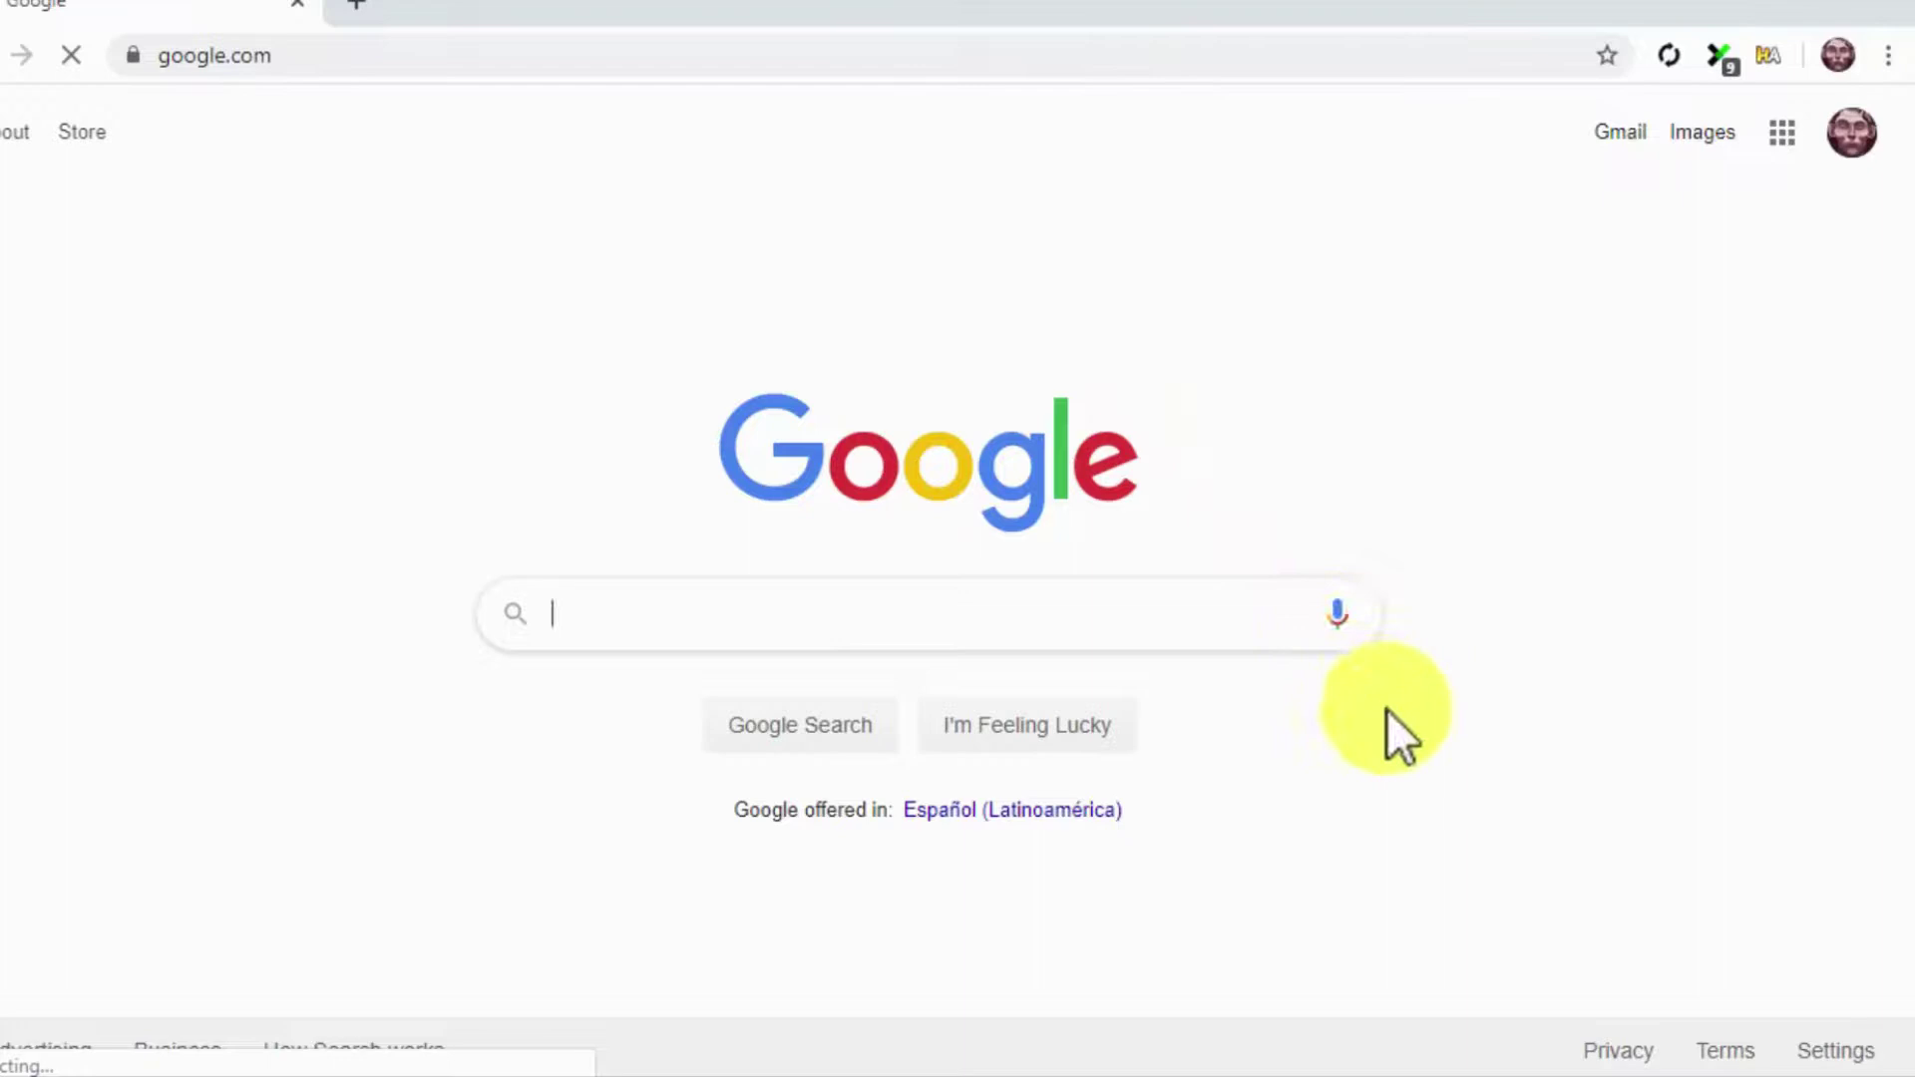
# Search Google for 'tutorial healthy eating made easy' and browse the Videos results
pyautogui.write('healthy eating made easy healthy food')
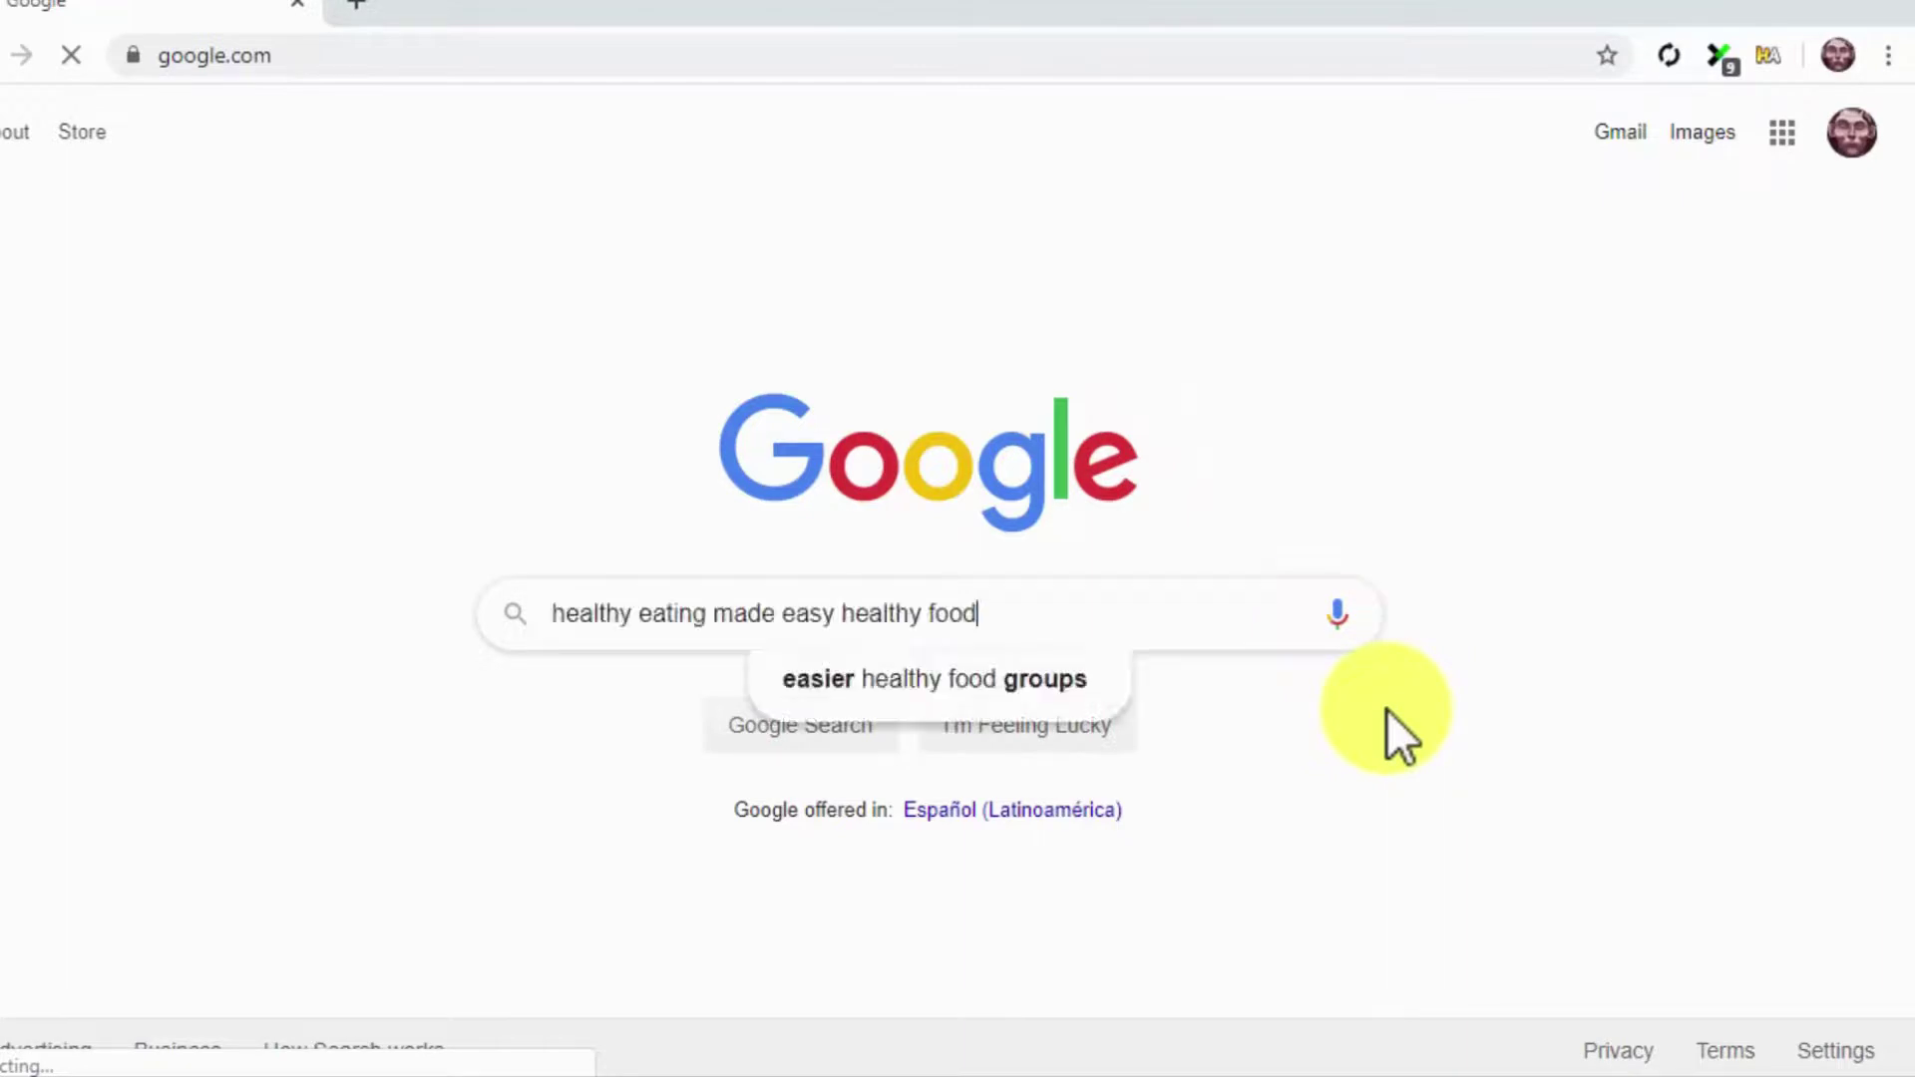
pyautogui.press('Return')
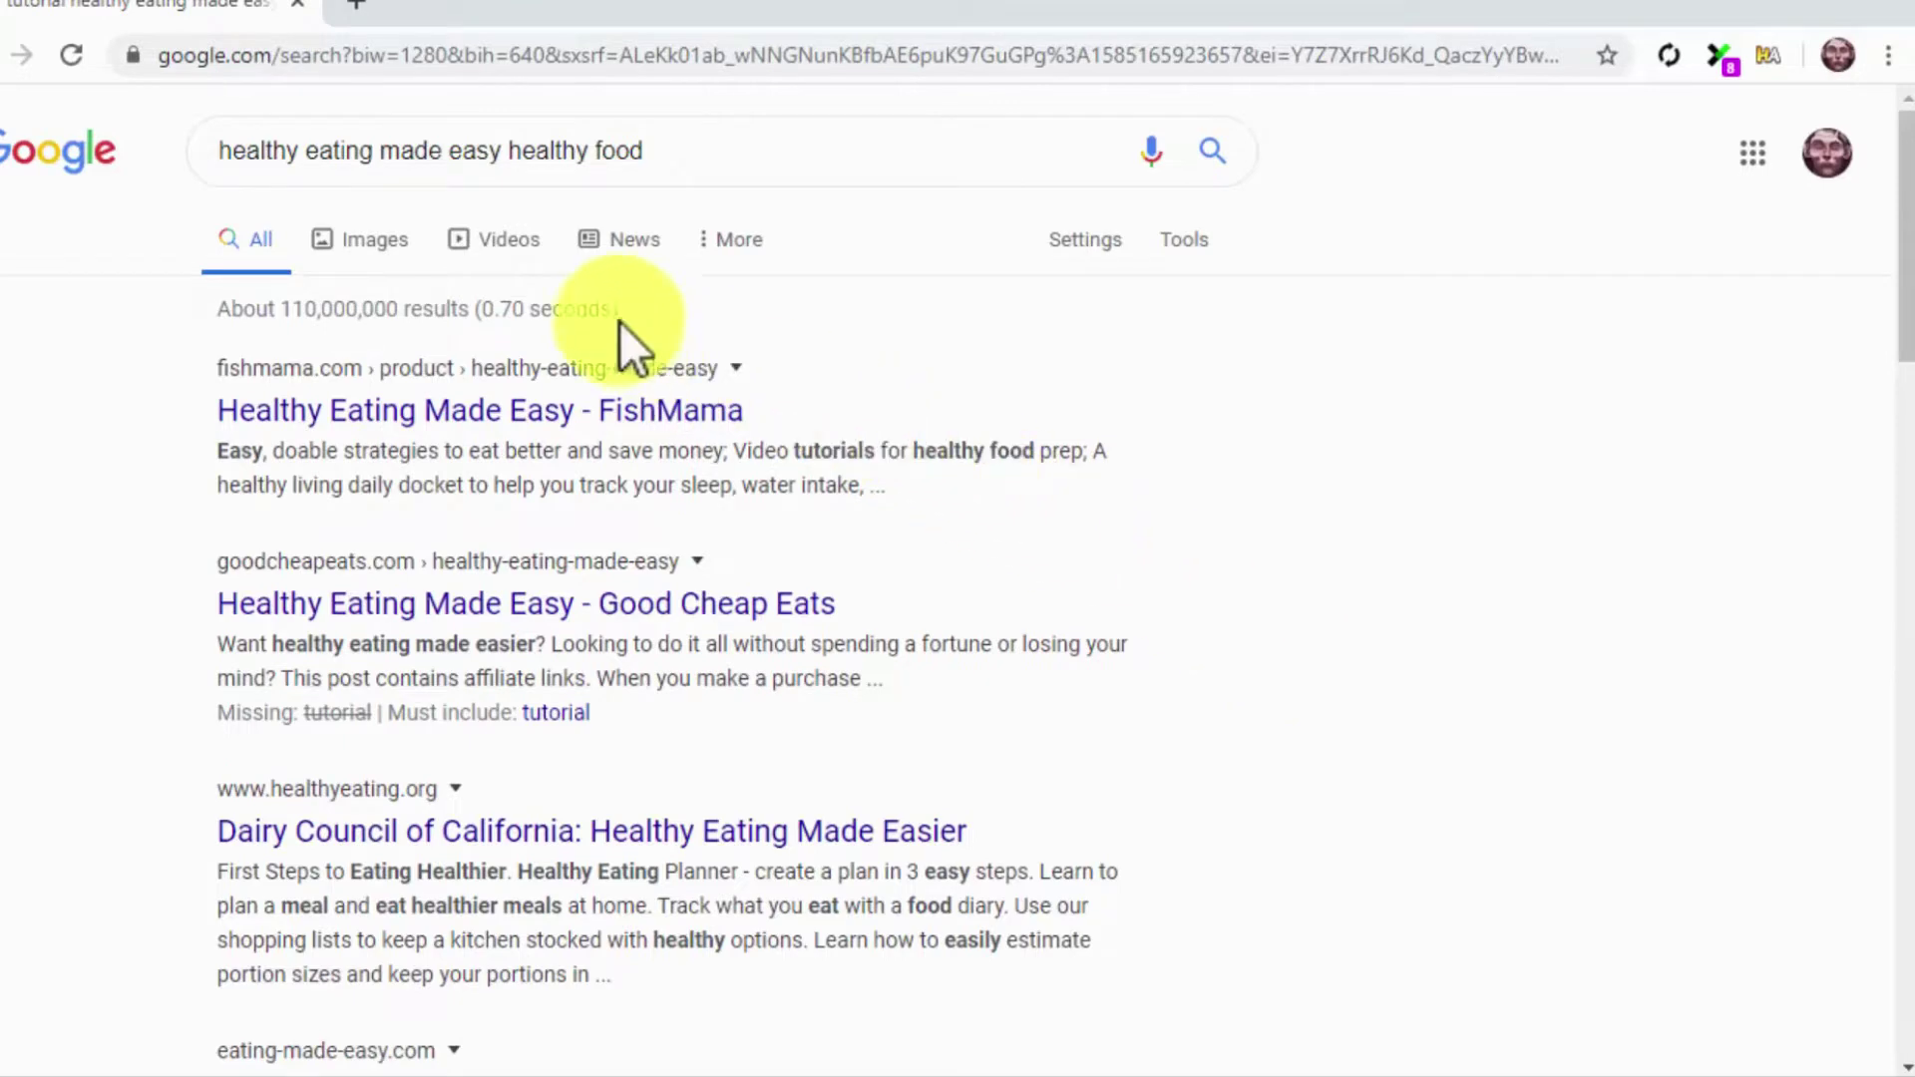
pyautogui.click(509, 239)
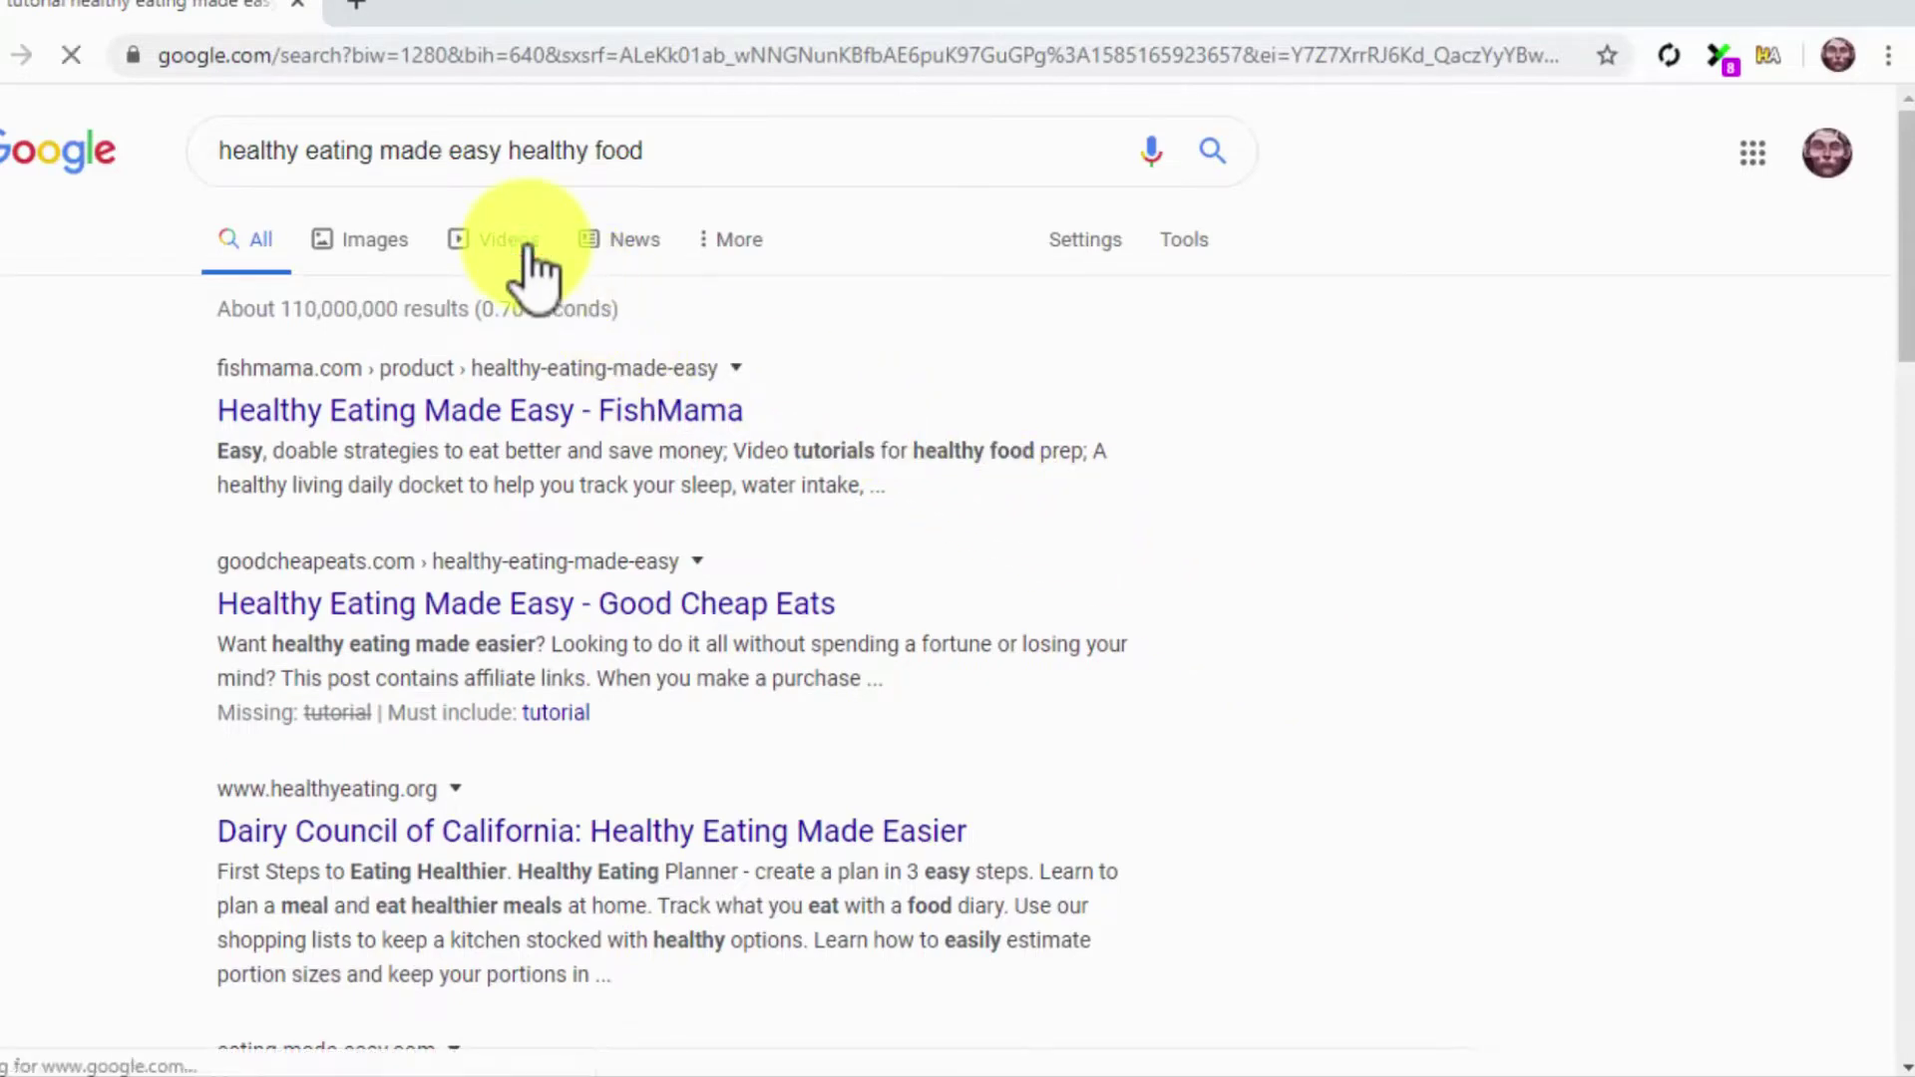
pyautogui.scroll(-3, 1242, 678)
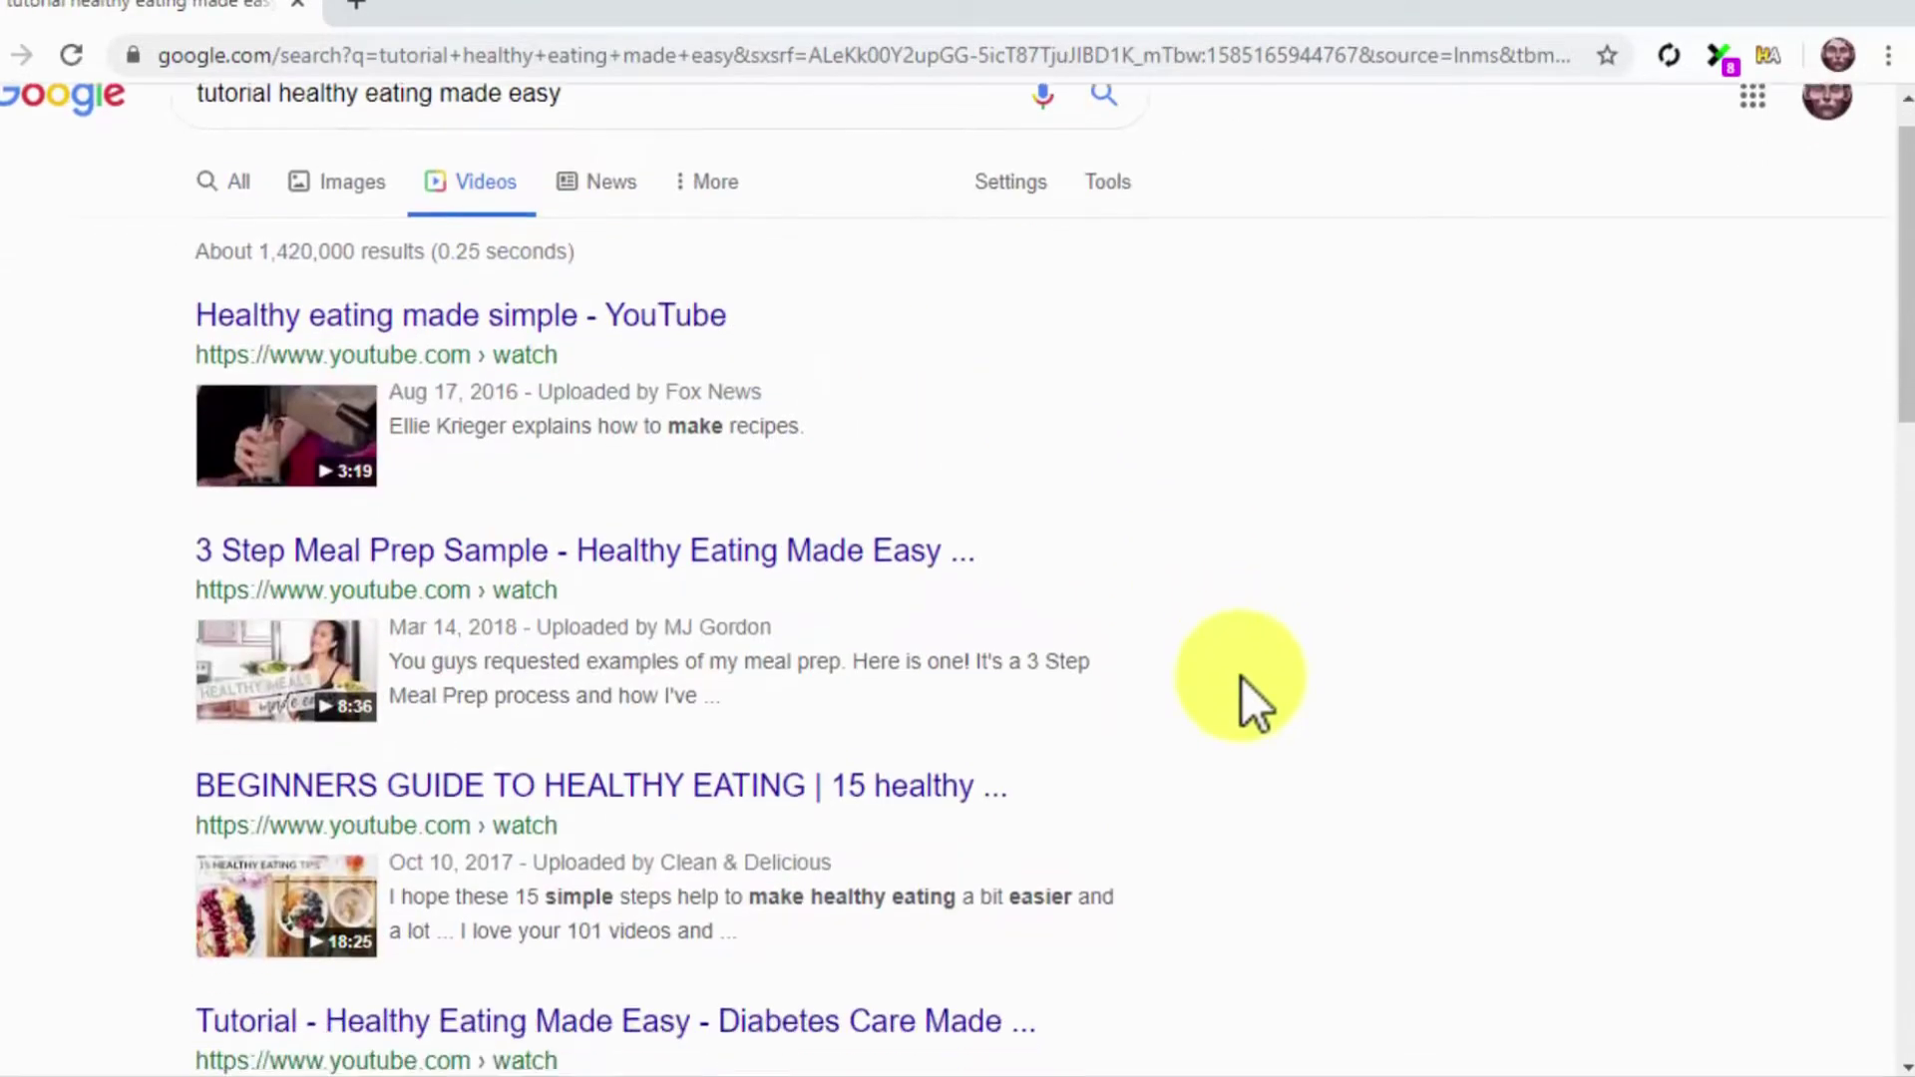
pyautogui.scroll(-3, 1242, 678)
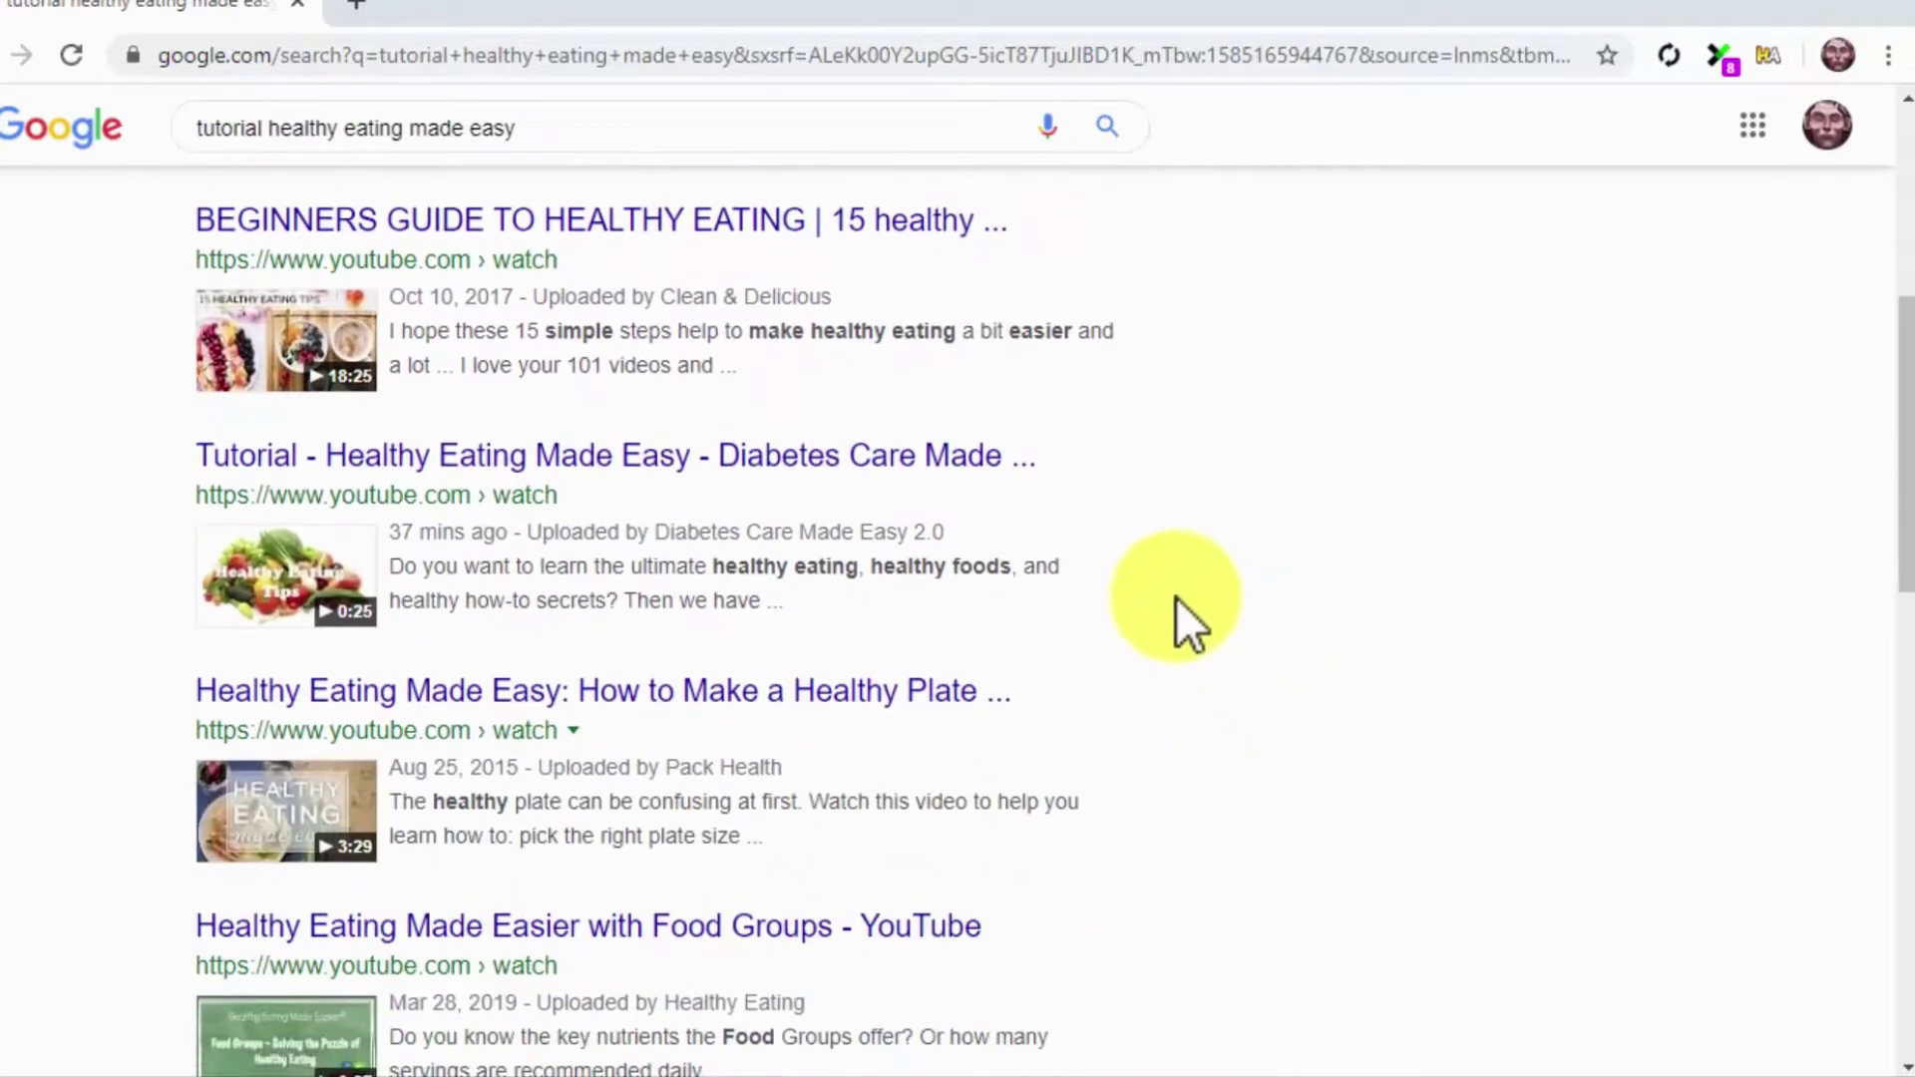